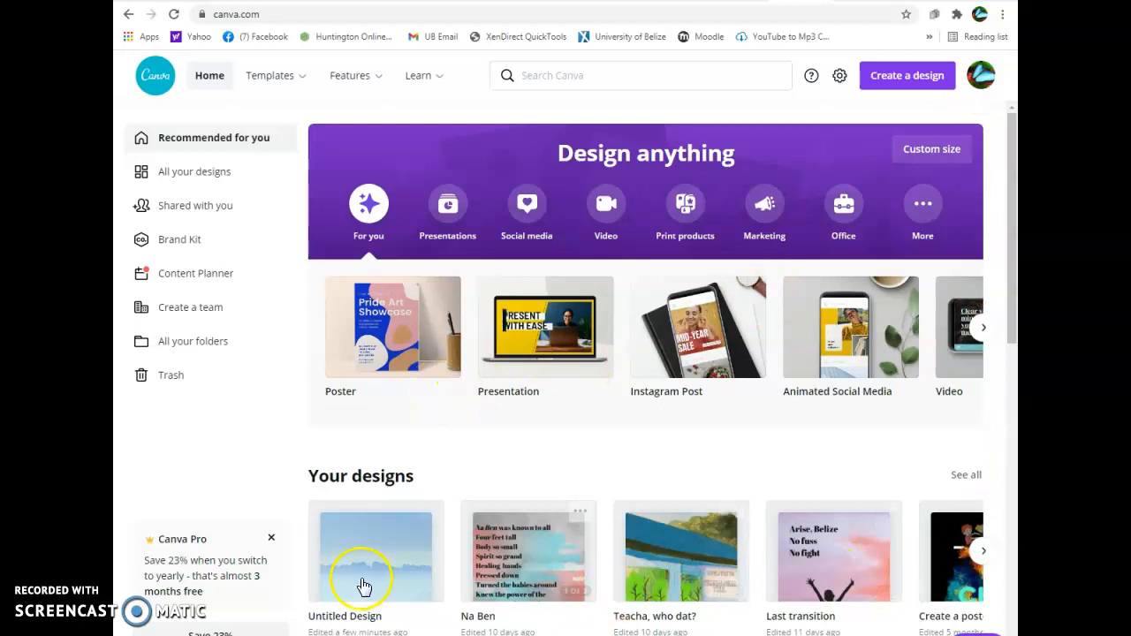
# Step: Create a blank Poster design and add three more blank pages to it
pyautogui.click(409, 343)
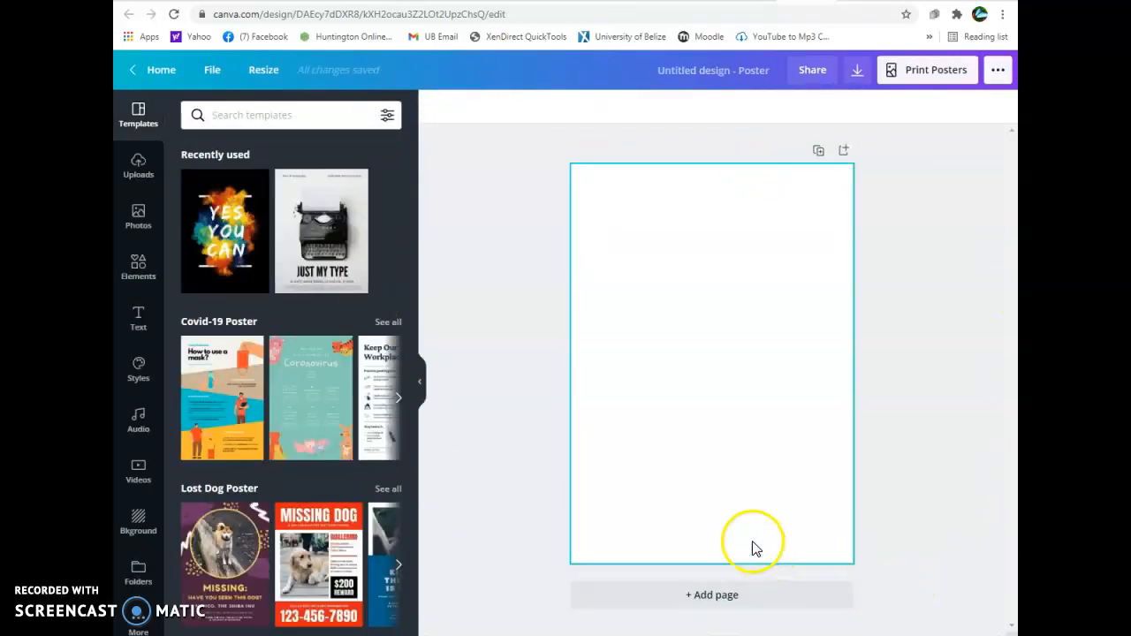
pyautogui.click(841, 150)
pyautogui.click(844, 173)
pyautogui.click(844, 197)
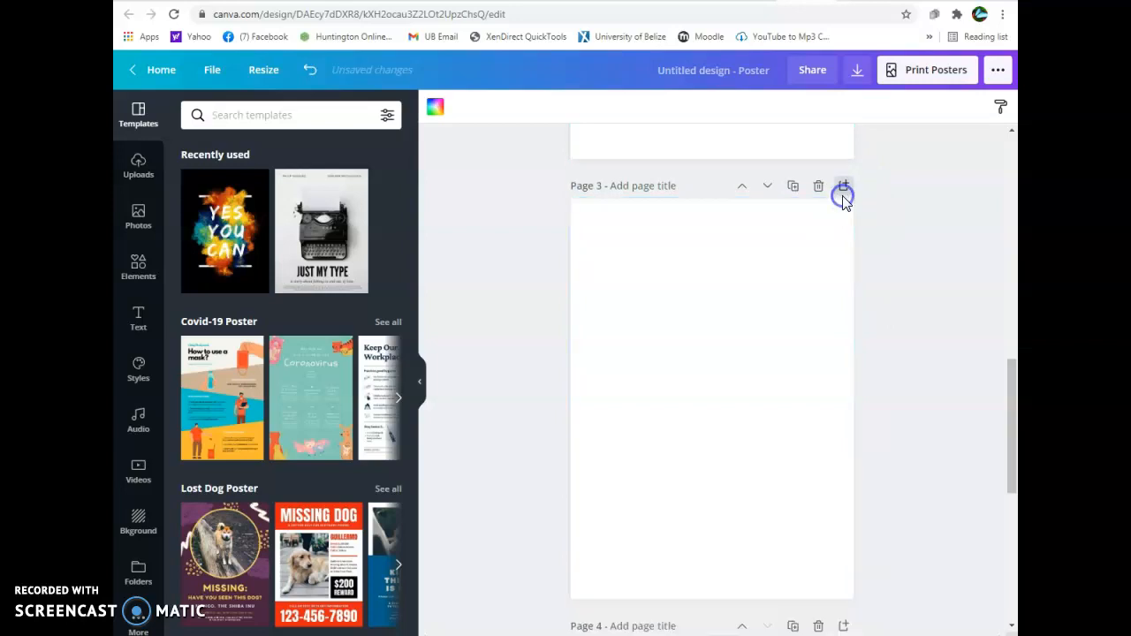
# Step: Fill page 1 with the pink coneflower image from the Flowers backgrounds
pyautogui.moveTo(1014, 525); pyautogui.dragTo(1015, 175)
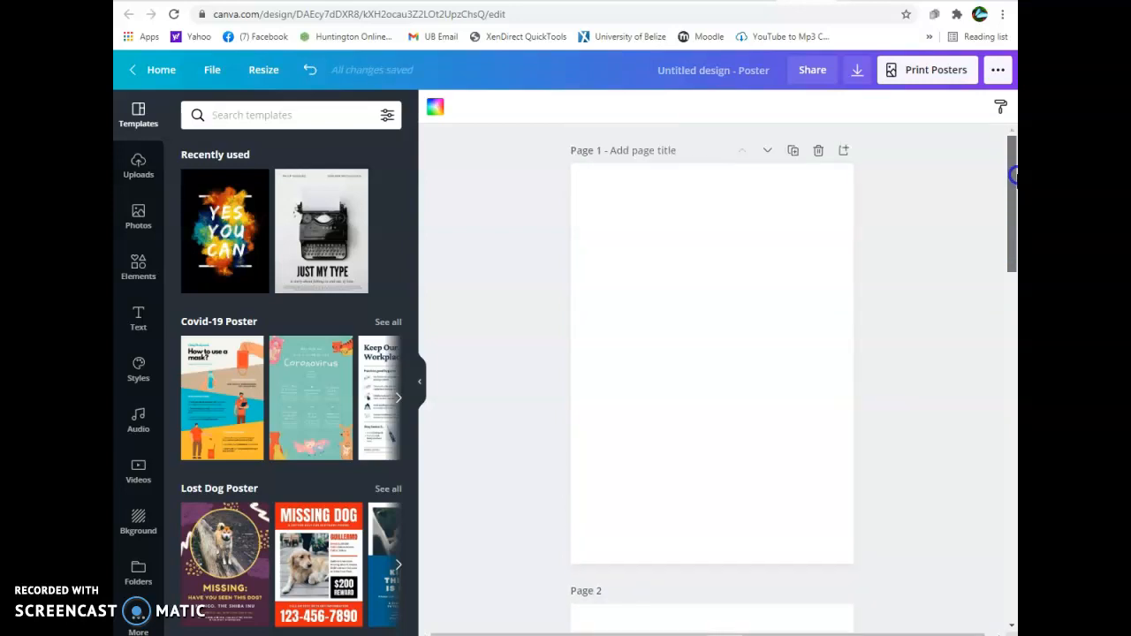
pyautogui.click(677, 424)
pyautogui.click(306, 147)
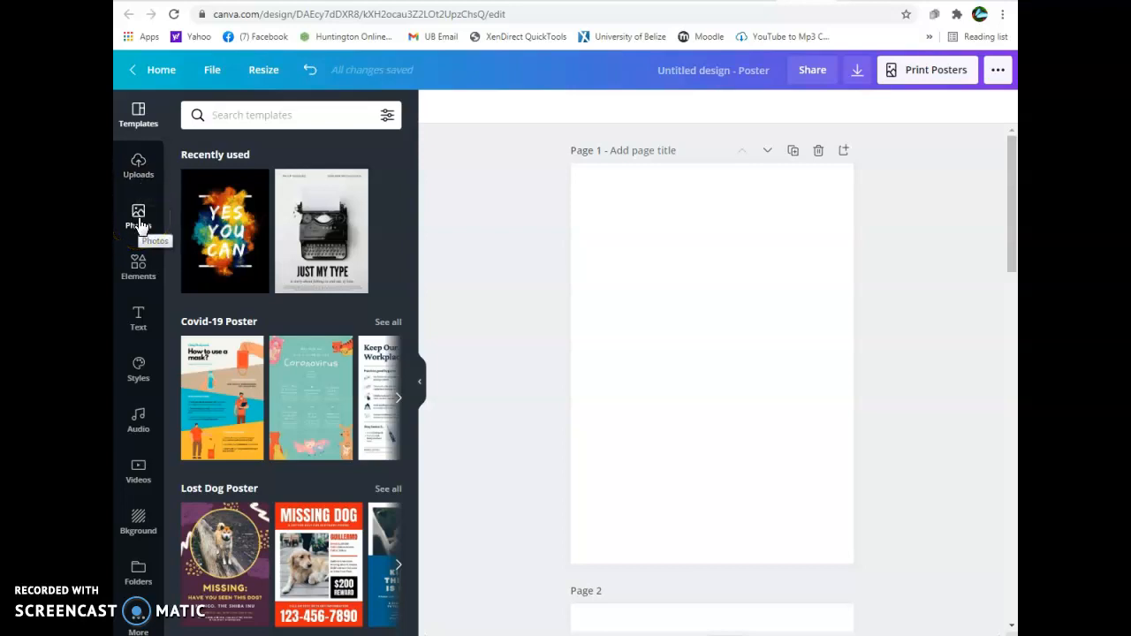
pyautogui.click(130, 527)
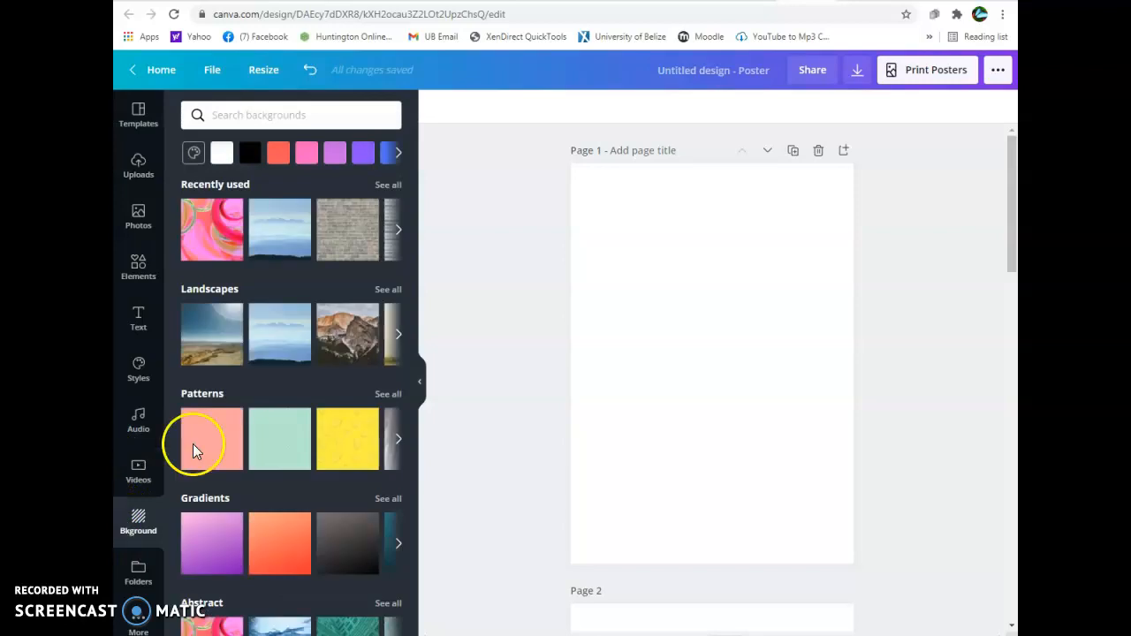
pyautogui.moveTo(414, 206); pyautogui.dragTo(424, 462)
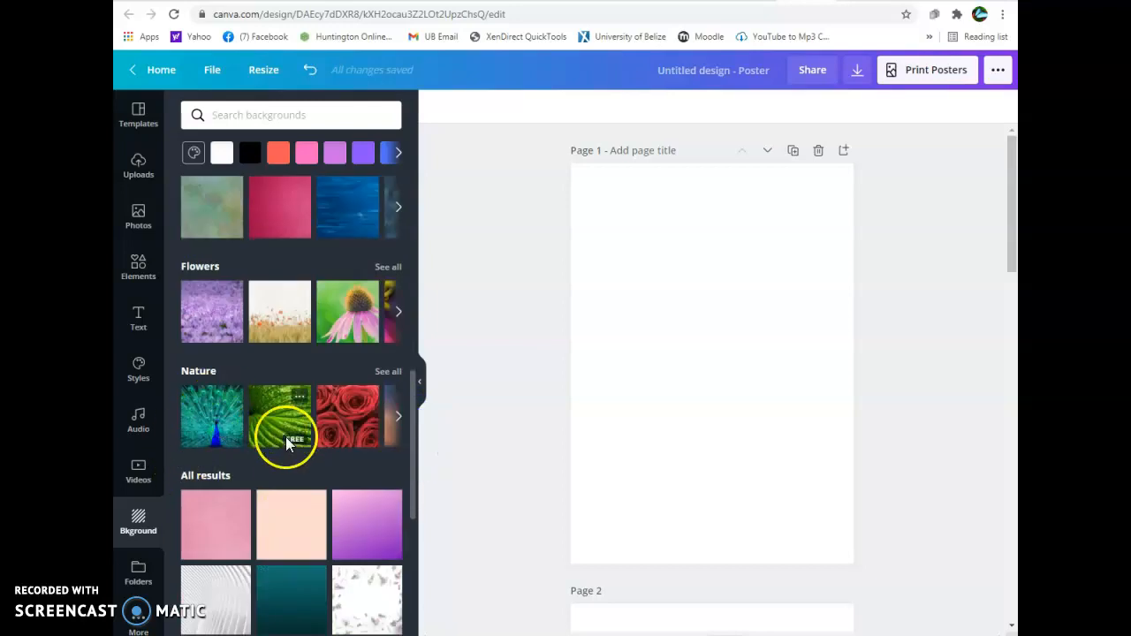
pyautogui.moveTo(347, 309); pyautogui.dragTo(657, 303)
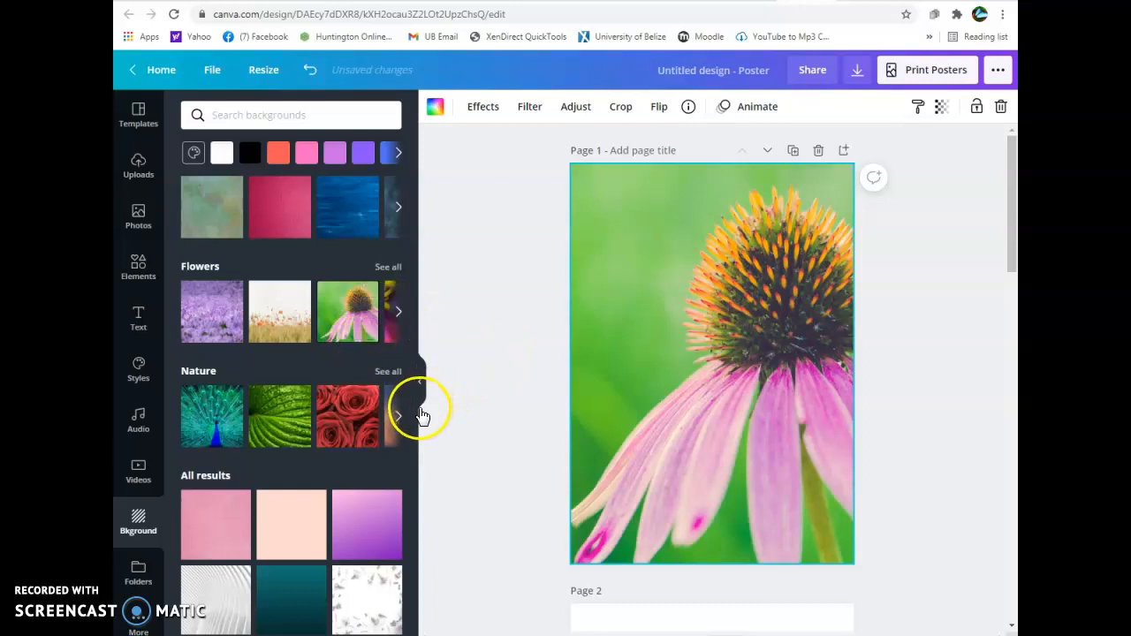
# Step: Add the yellow three-line SHINE font combination to the upper part of page 1
pyautogui.click(138, 329)
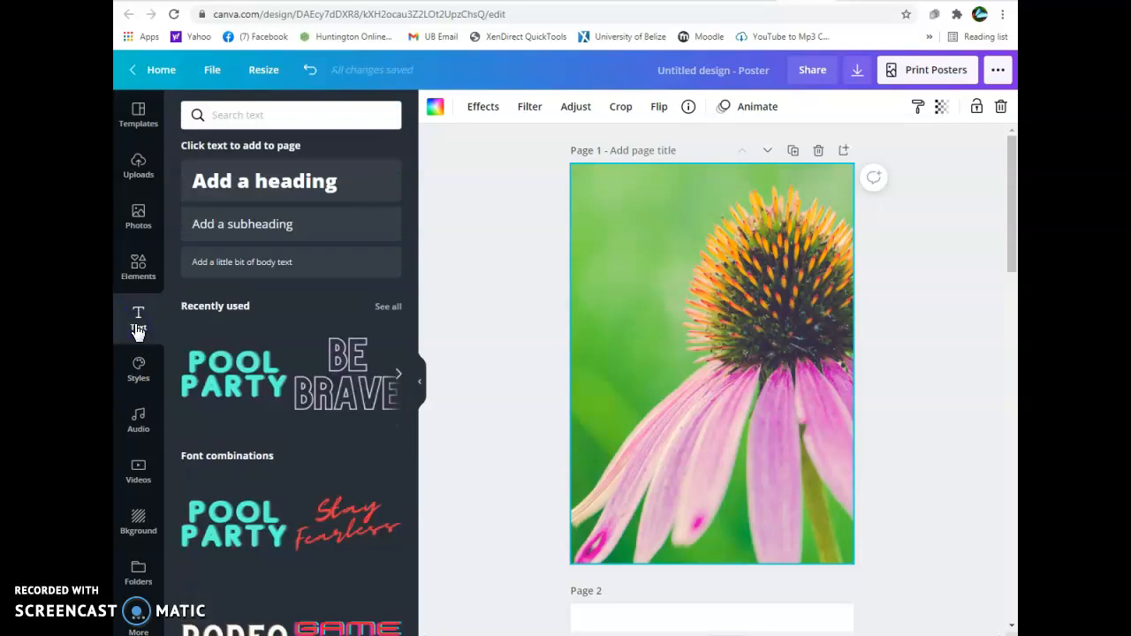
pyautogui.moveTo(412, 151); pyautogui.dragTo(400, 365)
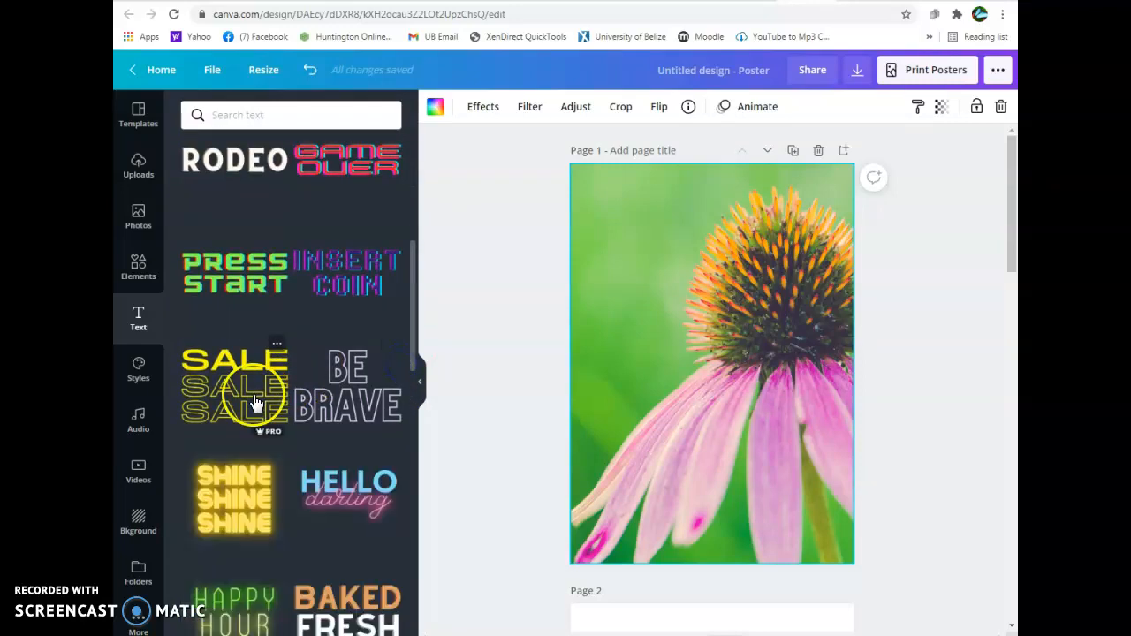
pyautogui.moveTo(265, 513); pyautogui.dragTo(631, 194)
# Step: Replace the first SHINE line of the text group with ARISE
pyautogui.click(757, 173)
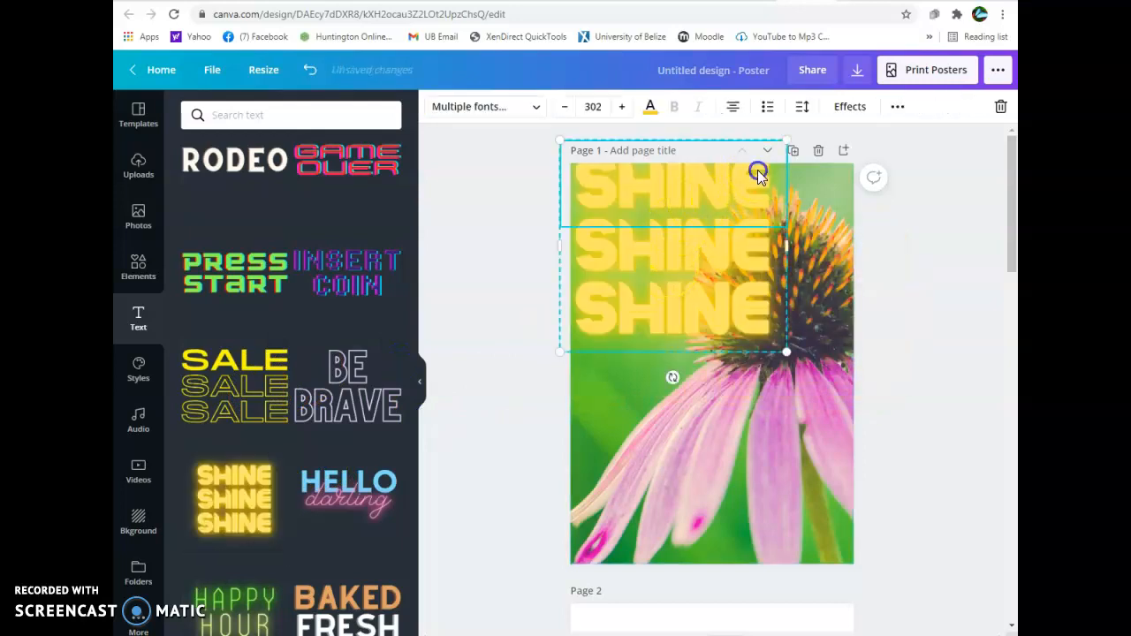
pyautogui.click(755, 186)
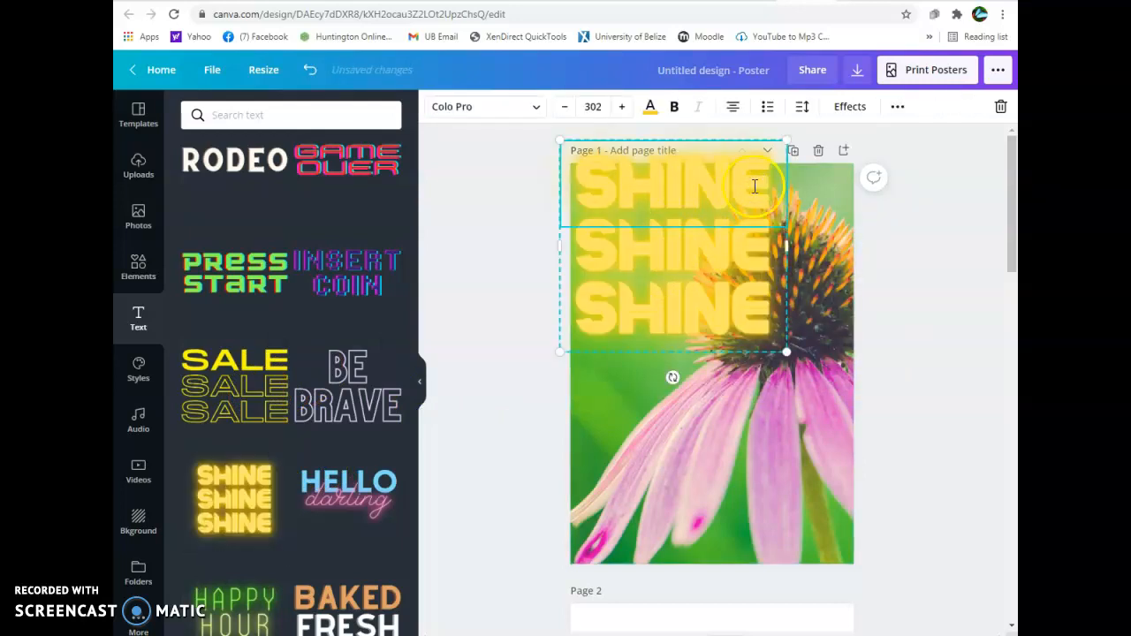
pyautogui.press('BackSpace')
pyautogui.press('BackSpace')
pyautogui.press('BackSpace')
pyautogui.press('BackSpace')
pyautogui.press('BackSpace')
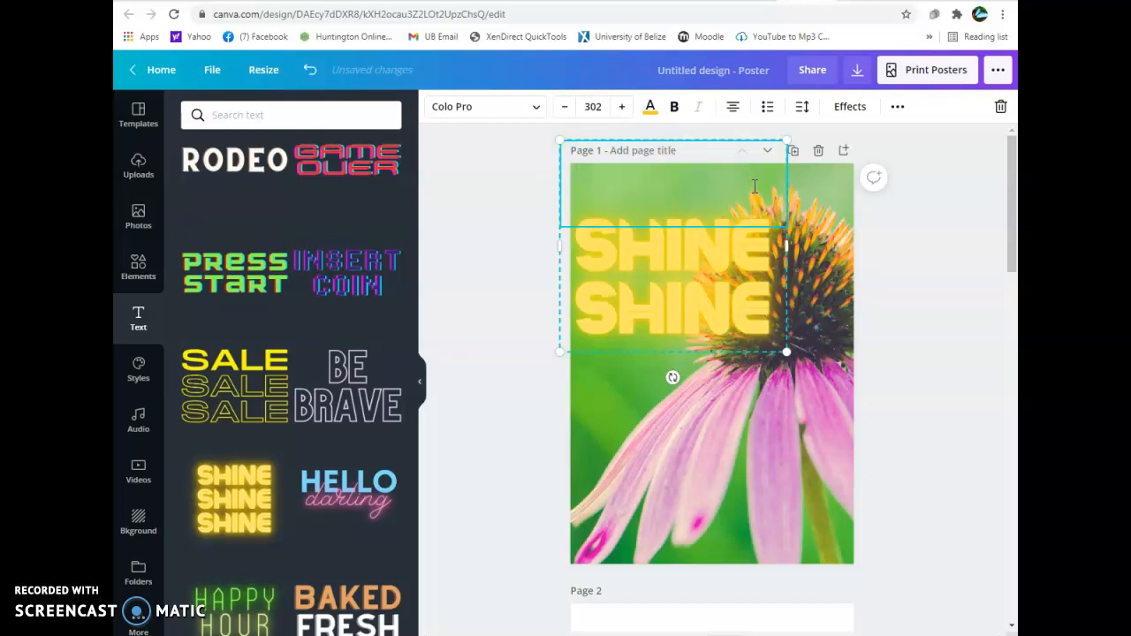
pyautogui.write('ARISE')
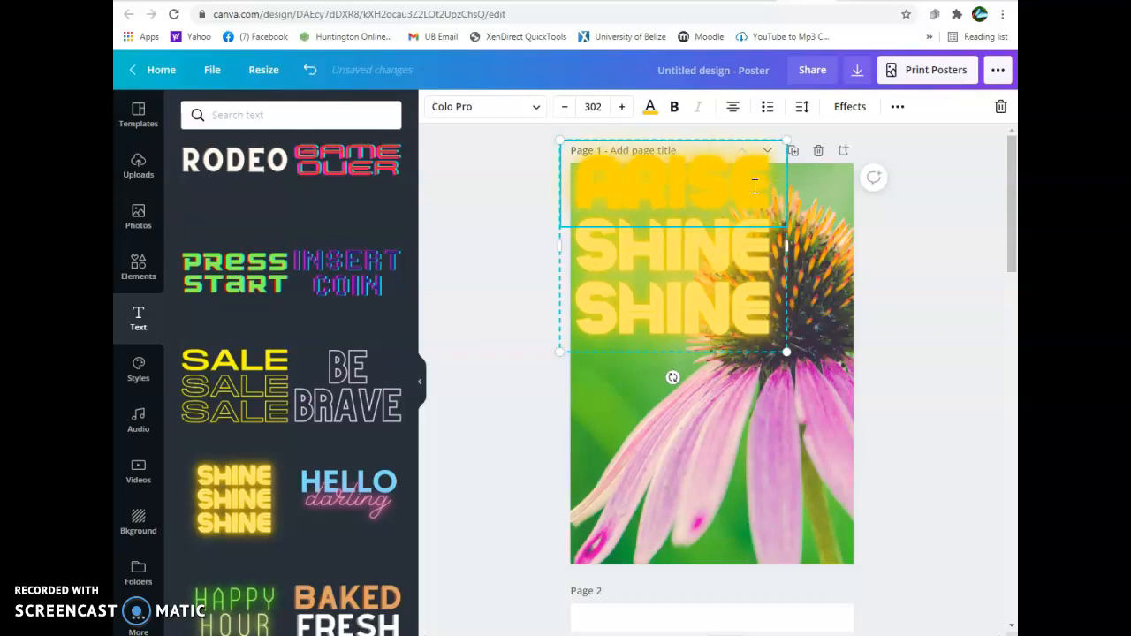
# Step: Undo the ARISE text edit and remove the SHINE text group from page 1
pyautogui.hotkey('ctrl', 'z')
pyautogui.hotkey('ctrl', 'z')
pyautogui.press('Delete')
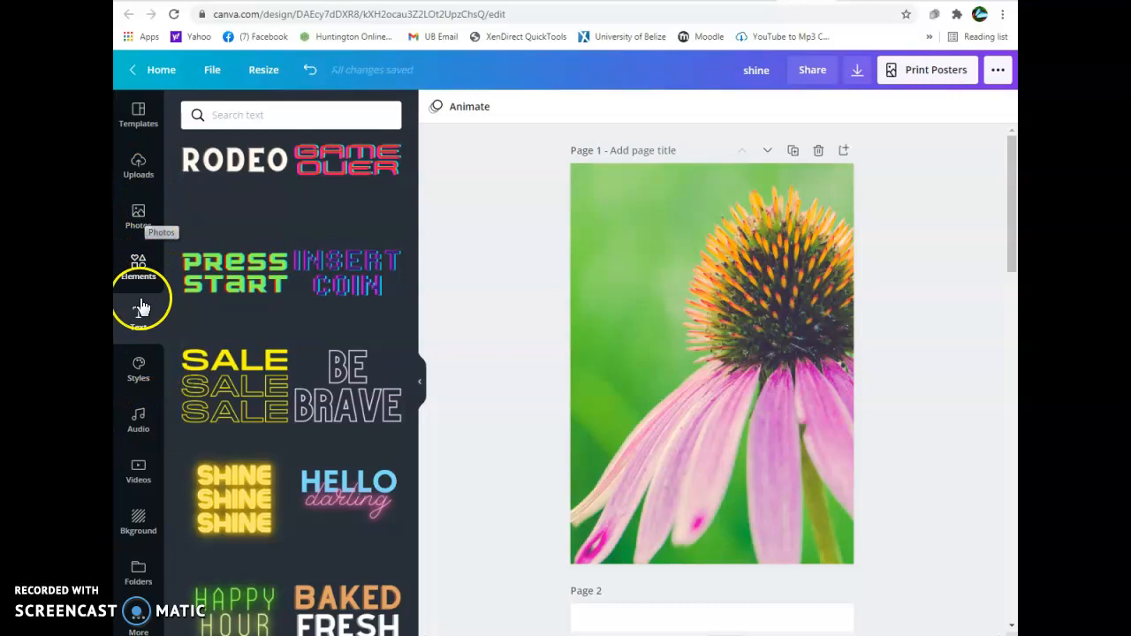
# Step: Add a default heading, a subheading and a line of body text to page 1
pyautogui.moveTo(412, 321); pyautogui.dragTo(412, 152)
pyautogui.click(326, 183)
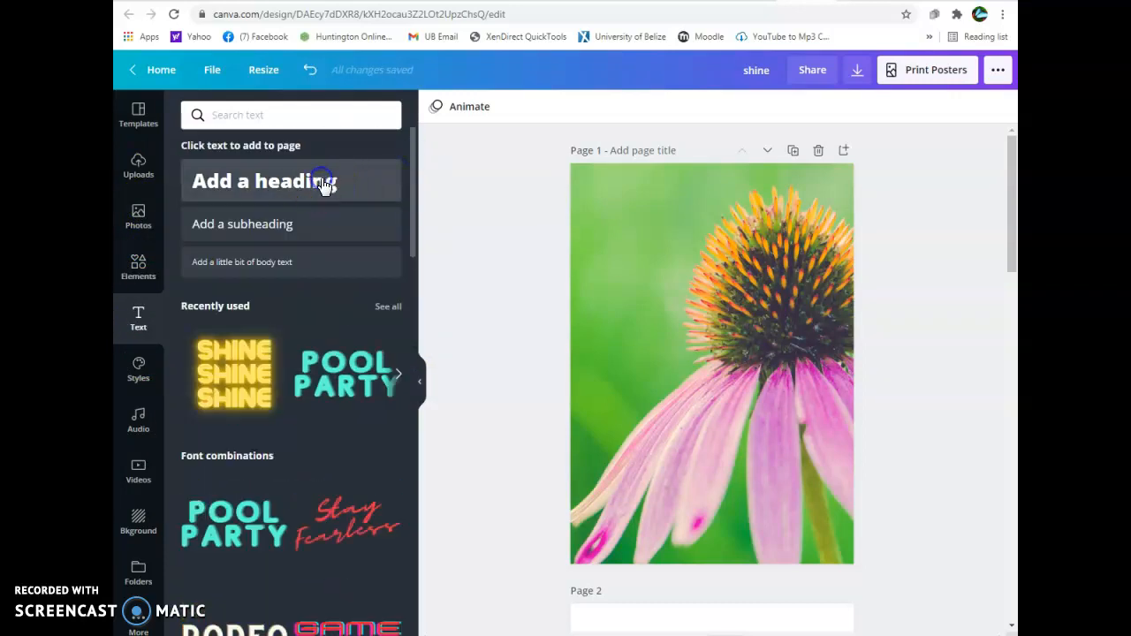
pyautogui.click(320, 228)
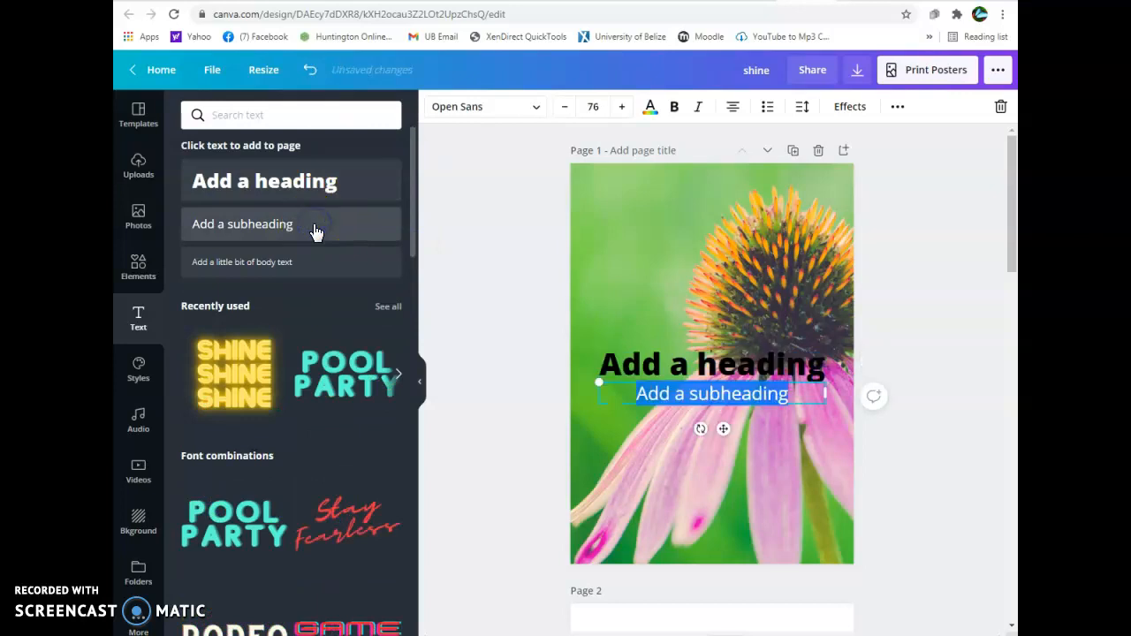
pyautogui.click(315, 265)
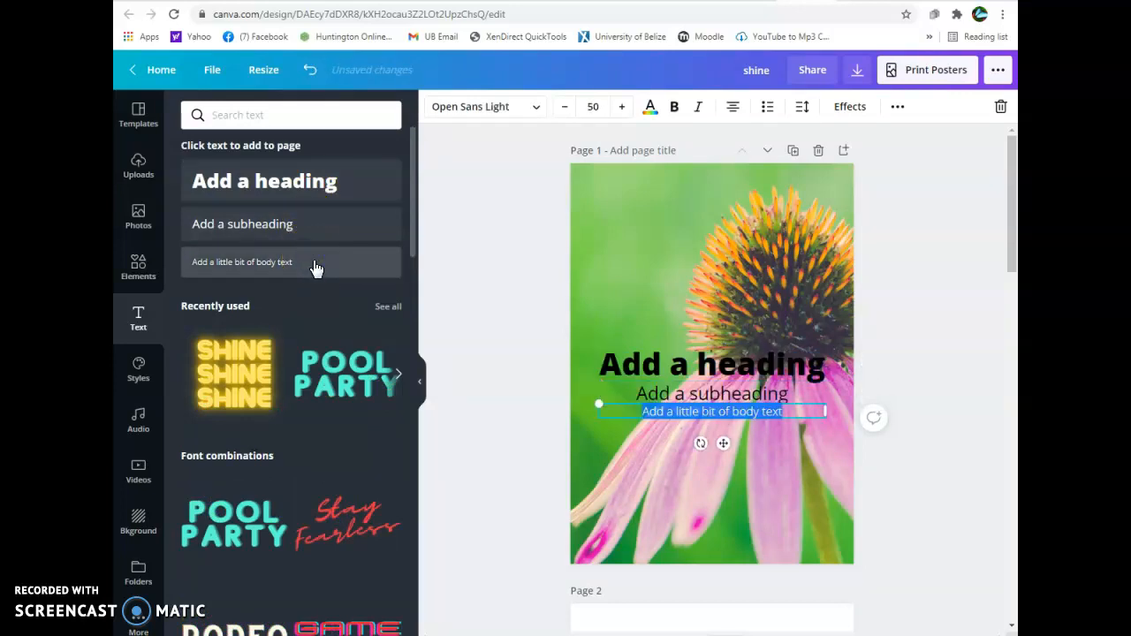
# Step: Undo the addition of the heading, subheading and body text
pyautogui.hotkey('ctrl', 'z')
pyautogui.hotkey('ctrl', 'z')
pyautogui.hotkey('ctrl', 'z')
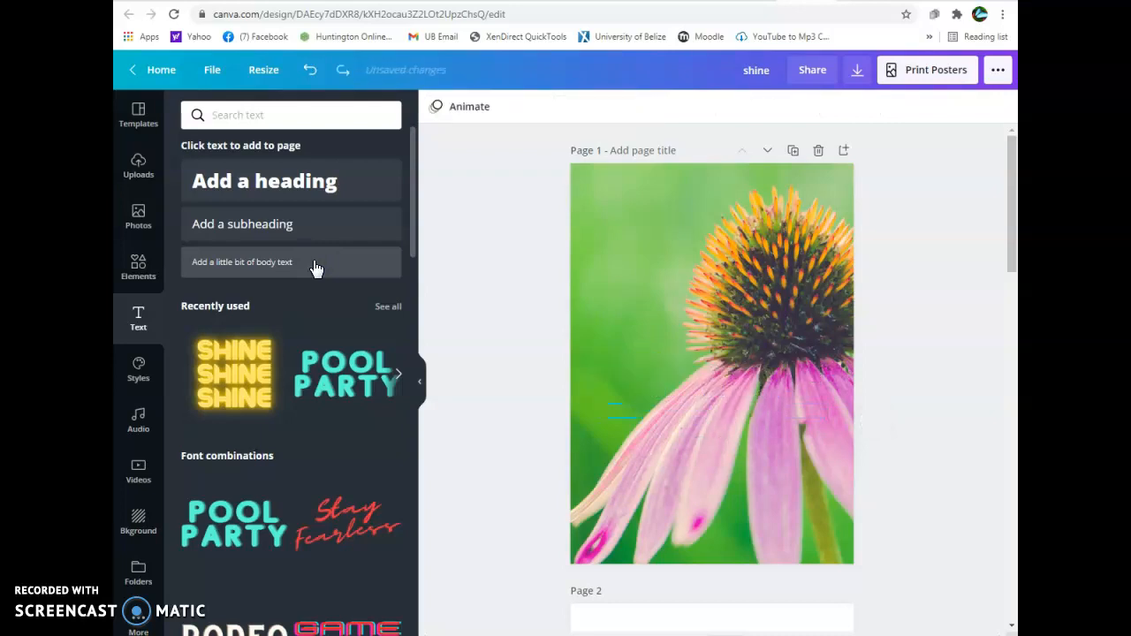
# Step: Place the recently used white speech bubble over the flower's center and the dancing children graphic to its upper left
pyautogui.click(138, 268)
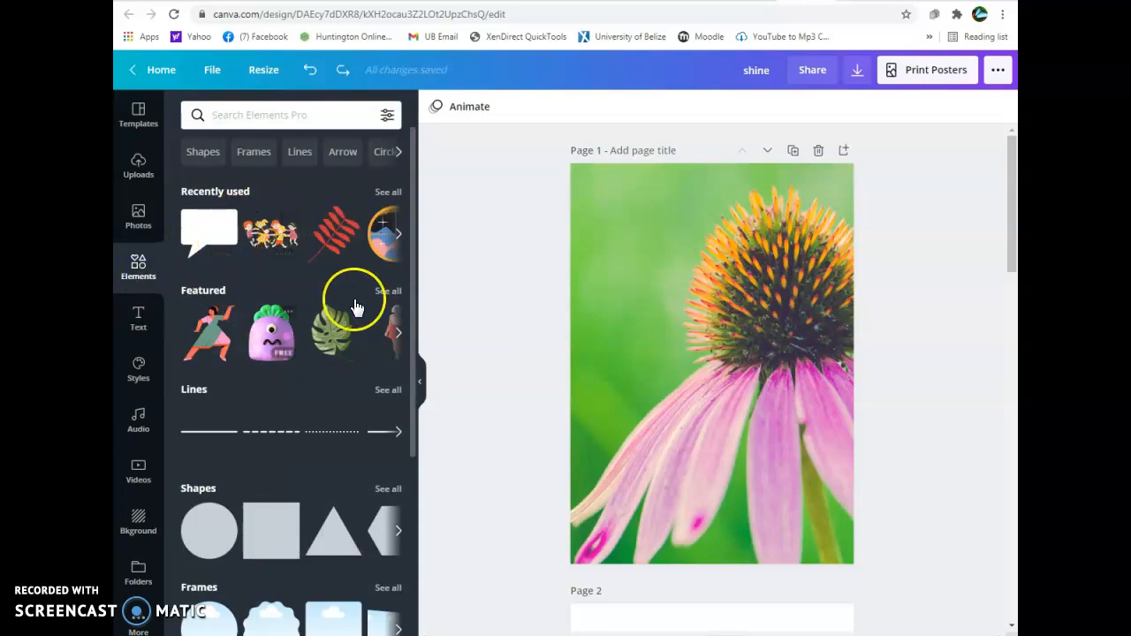
pyautogui.moveTo(411, 226); pyautogui.dragTo(432, 287)
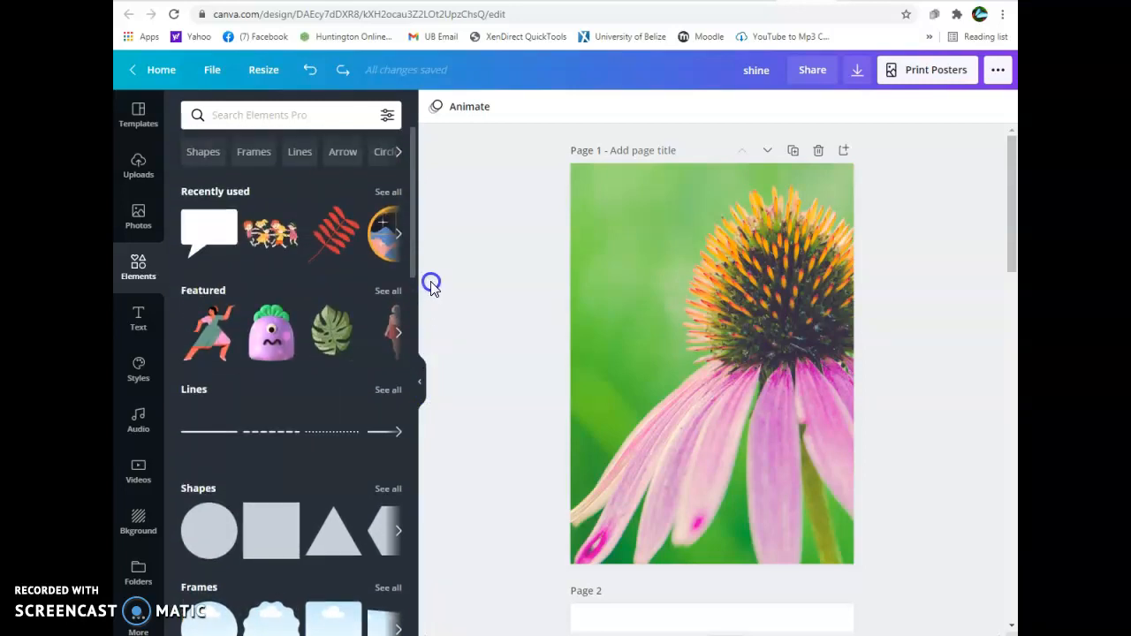
pyautogui.moveTo(221, 230); pyautogui.dragTo(719, 300)
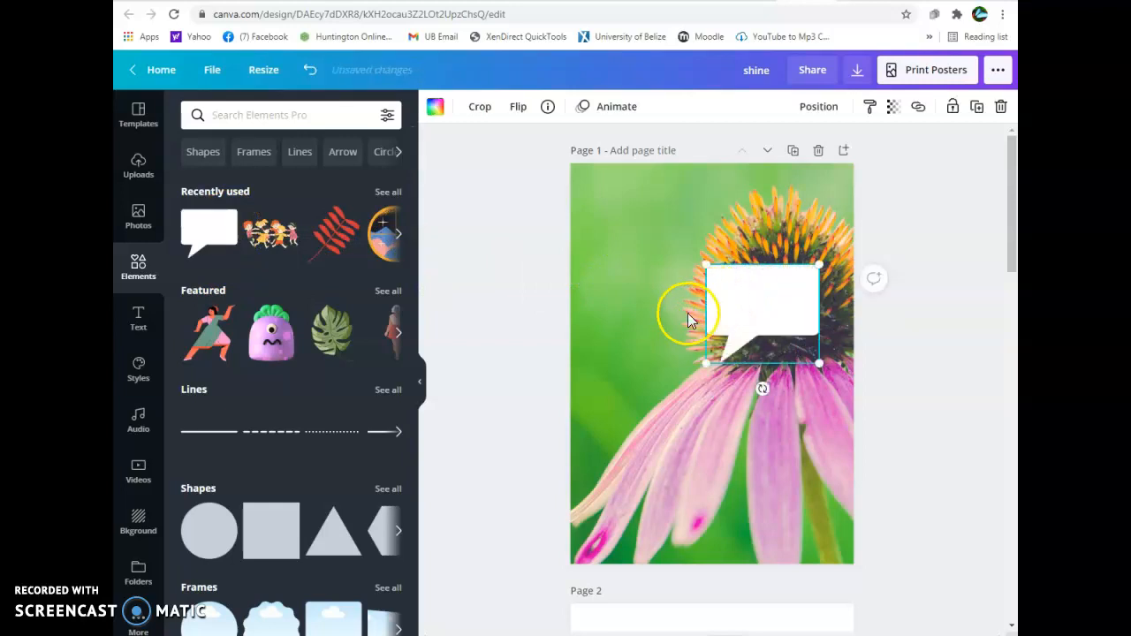
pyautogui.moveTo(265, 246); pyautogui.dragTo(627, 264)
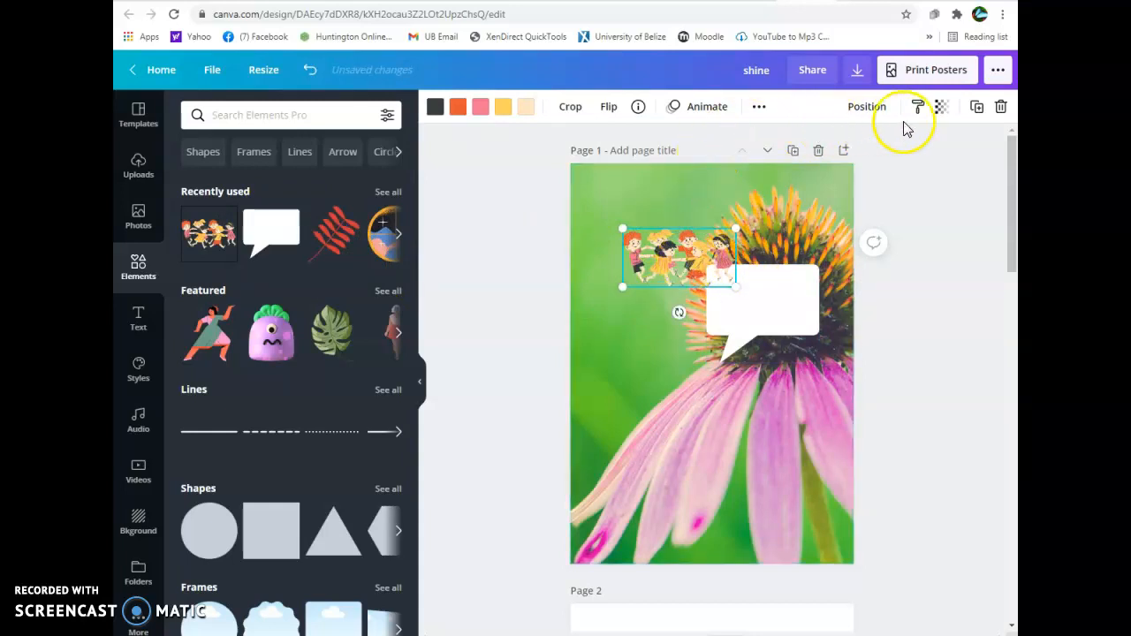
# Step: Set the transparency of the dancing children graphic to 73
pyautogui.click(941, 107)
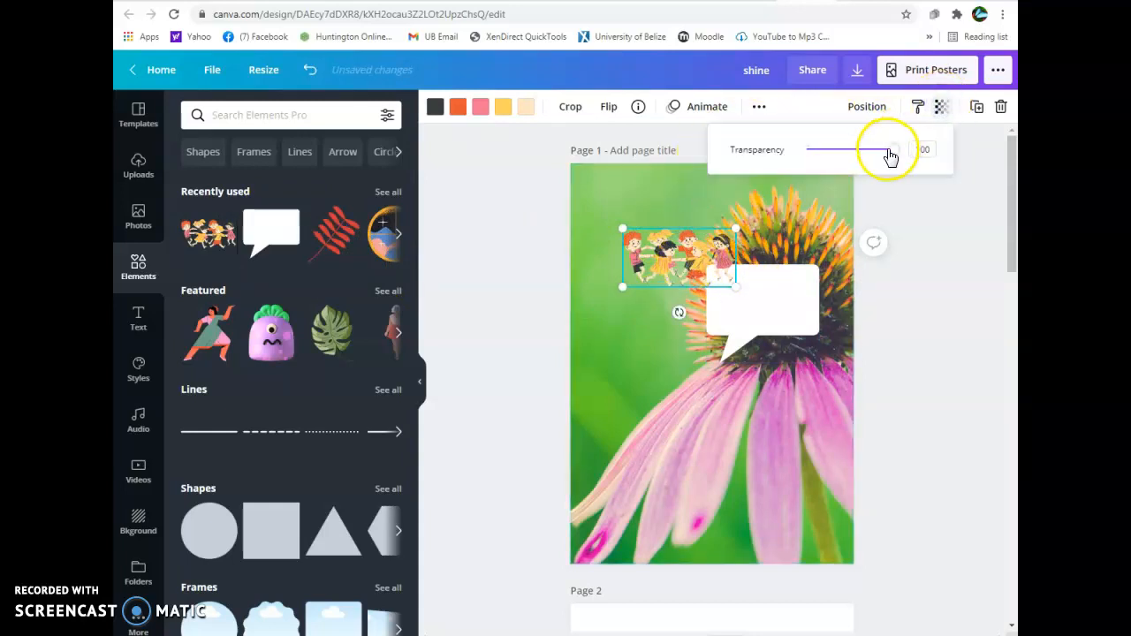
pyautogui.moveTo(889, 151)
pyautogui.mouseDown()
pyautogui.moveTo(812, 169)
pyautogui.moveTo(872, 164)
pyautogui.mouseUp()
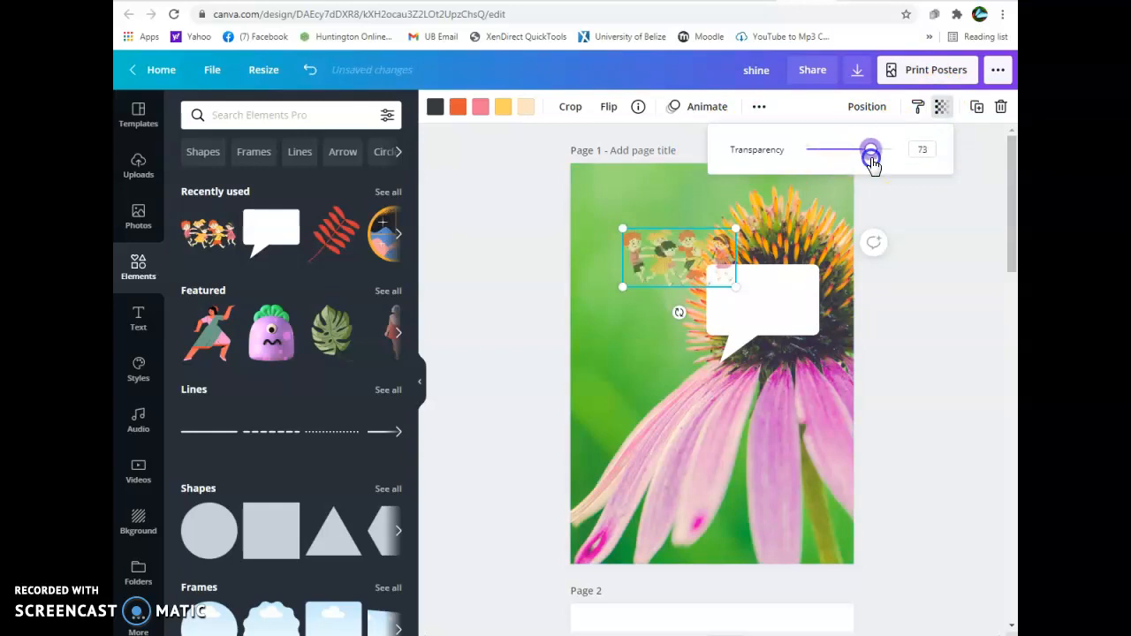
pyautogui.click(668, 307)
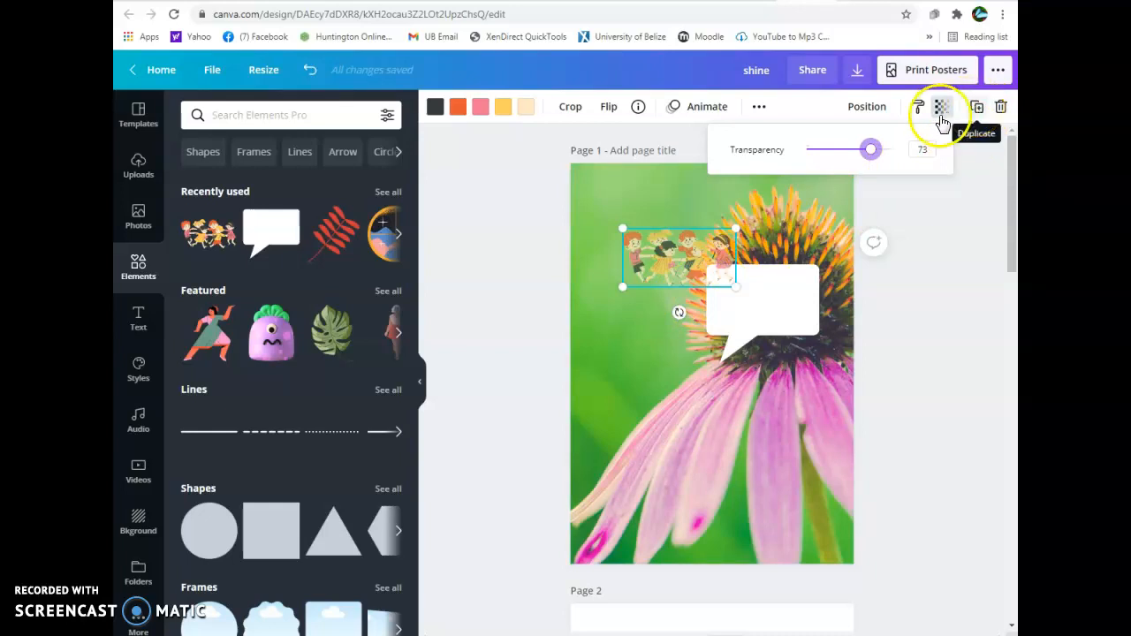
pyautogui.click(909, 230)
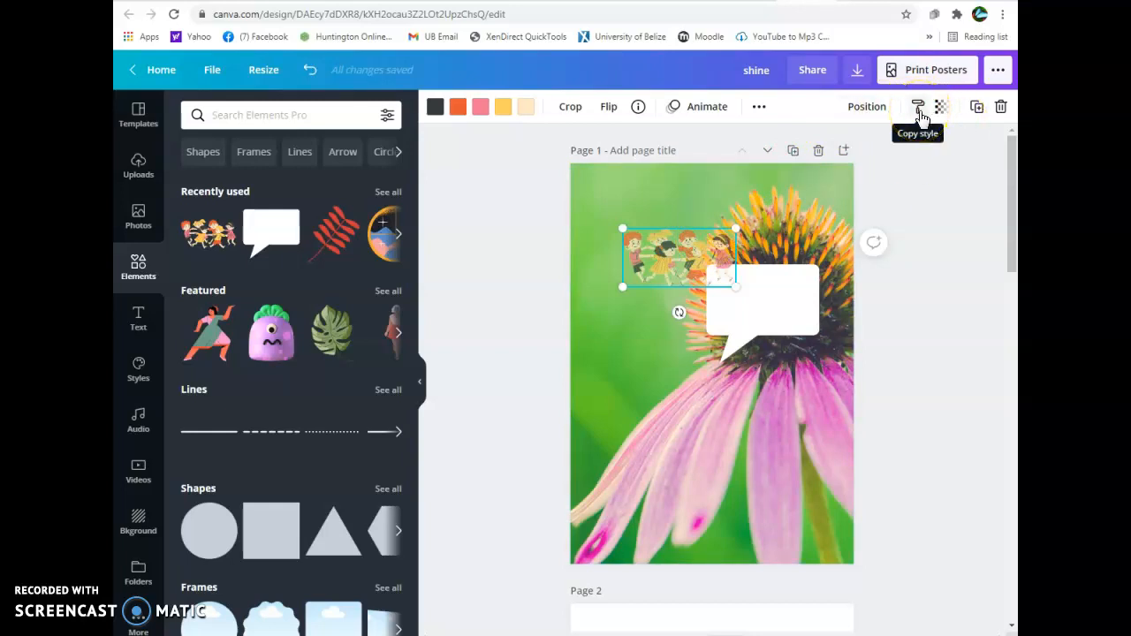
# Step: Flip the dancing children graphic both horizontally and vertically
pyautogui.click(609, 109)
pyautogui.click(627, 144)
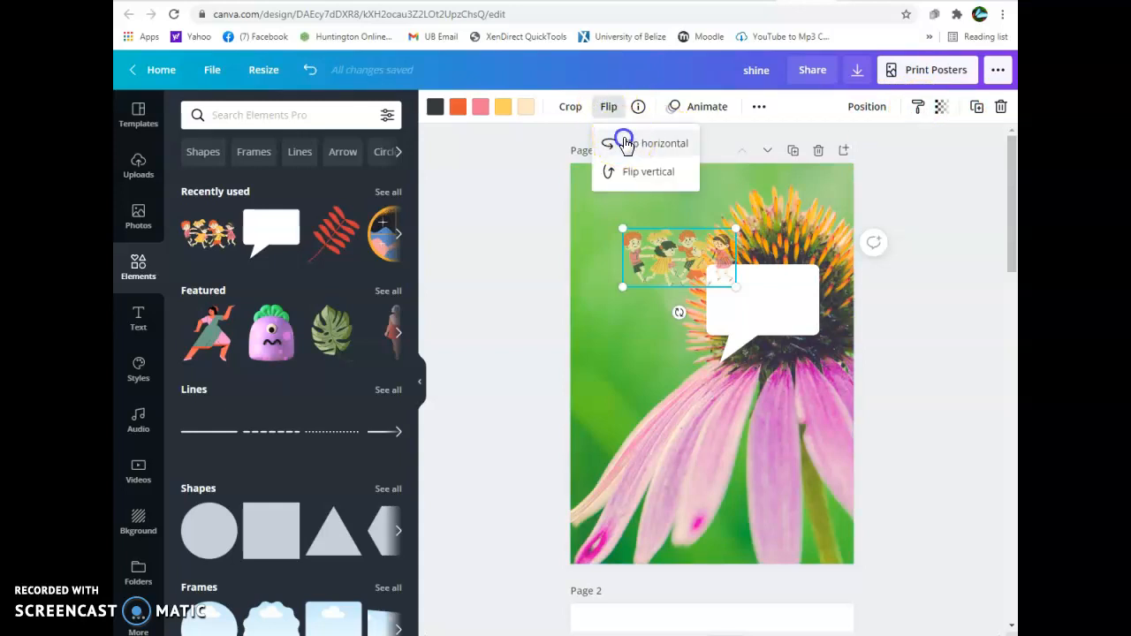
pyautogui.click(623, 175)
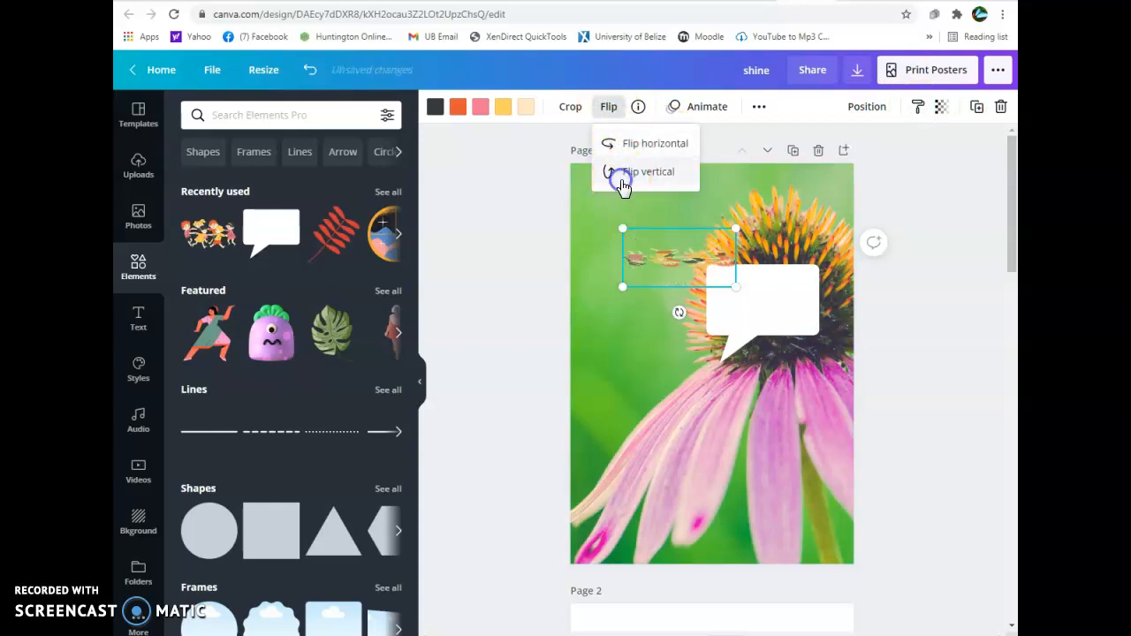
pyautogui.click(575, 110)
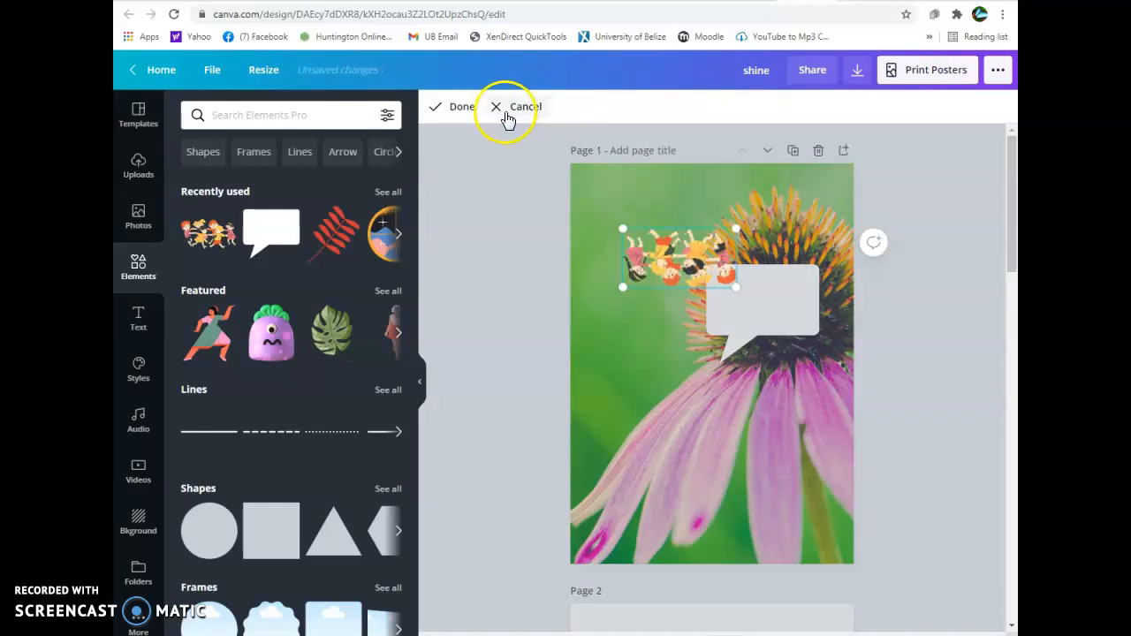
pyautogui.click(508, 110)
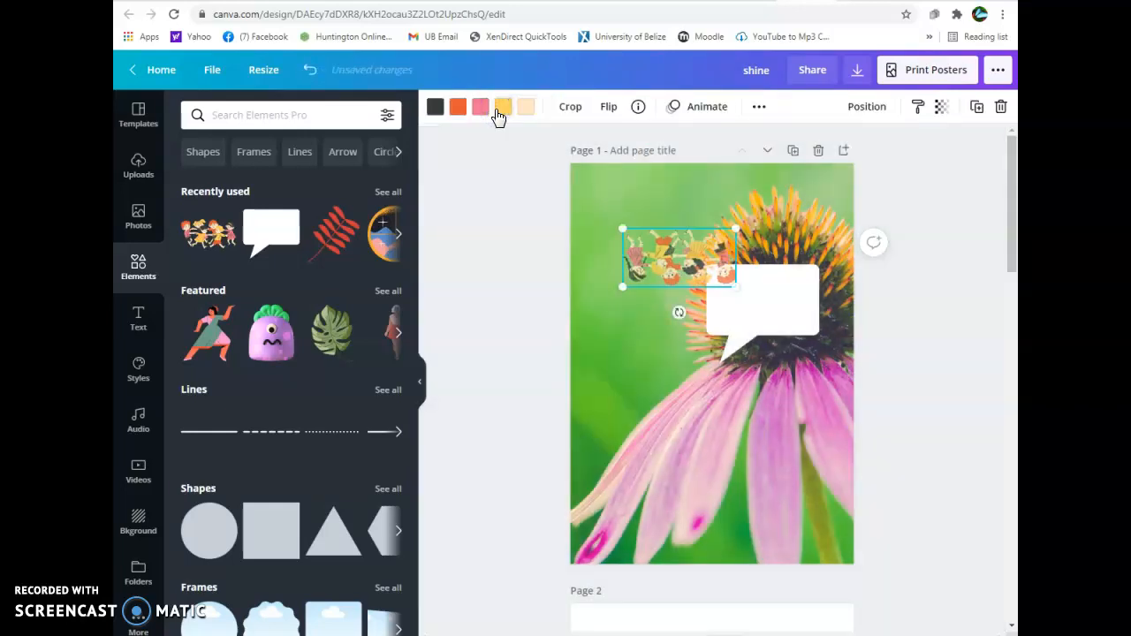
# Step: Lock the dancing children graphic and move the speech bubble up to the upper edge of page 1
pyautogui.click(758, 108)
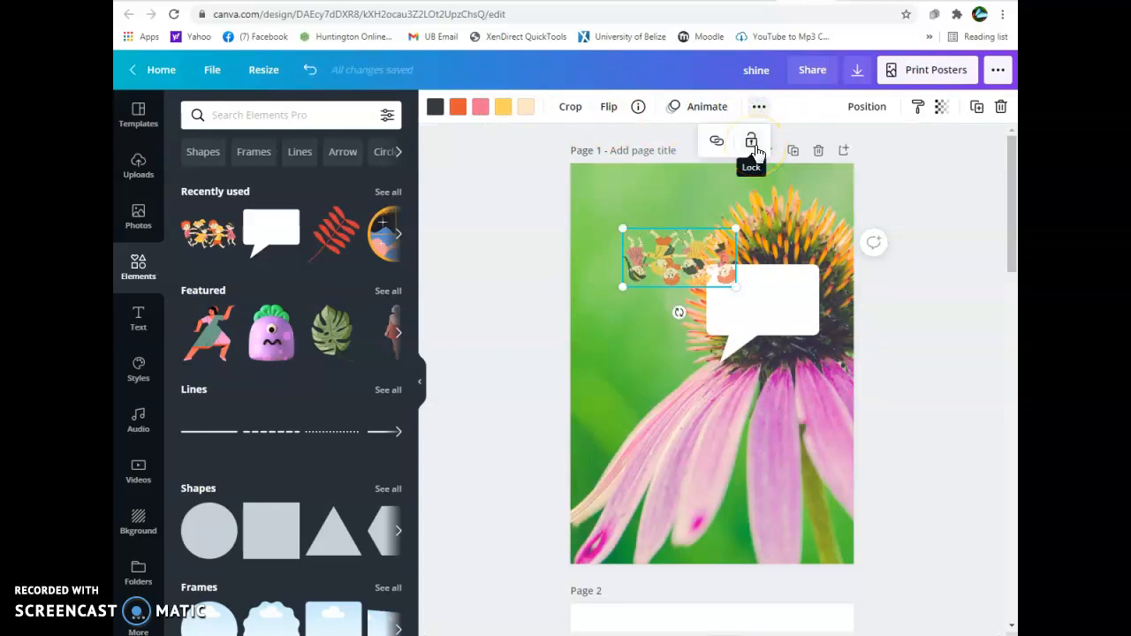
pyautogui.click(752, 144)
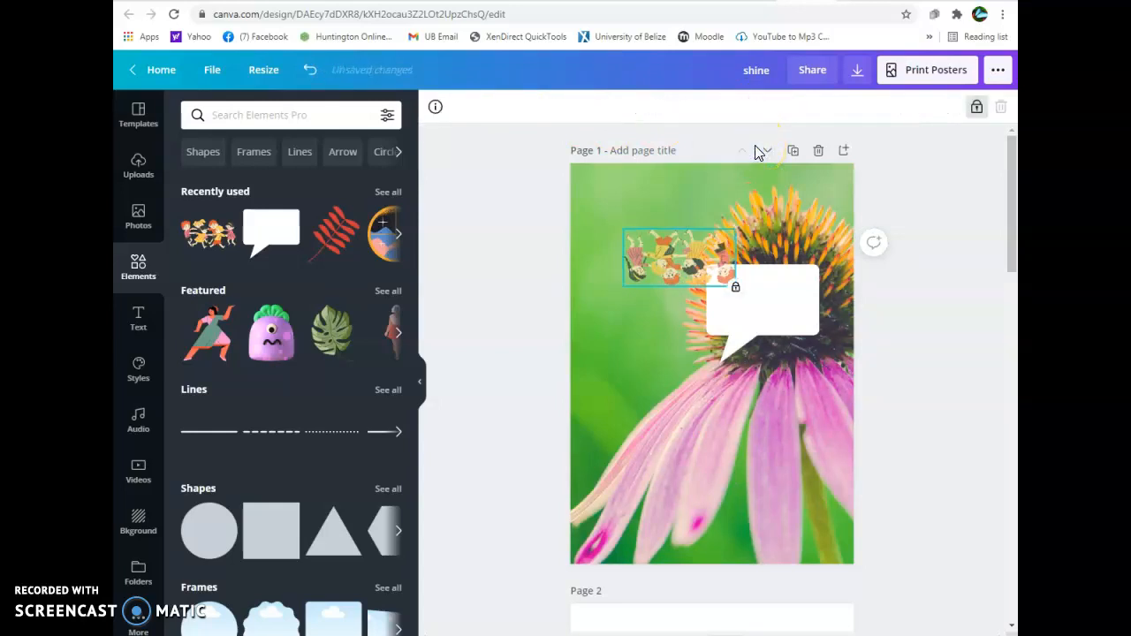
pyautogui.moveTo(791, 276); pyautogui.dragTo(798, 177)
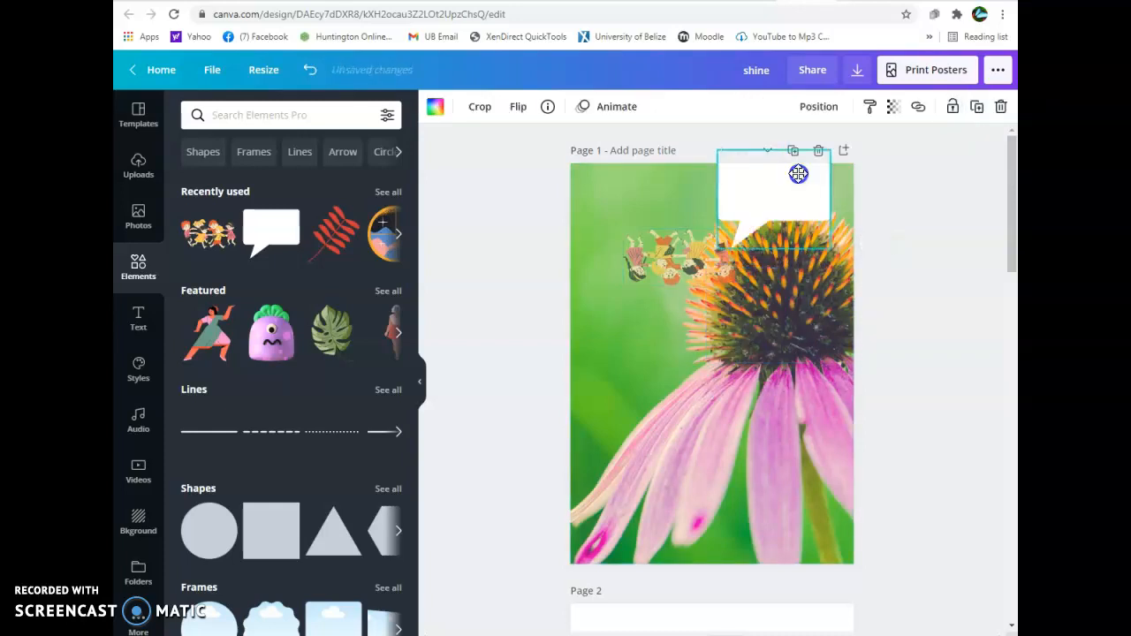
# Step: Select the locked dancing children graphic and try to unlock it
pyautogui.click(687, 259)
pyautogui.click(736, 287)
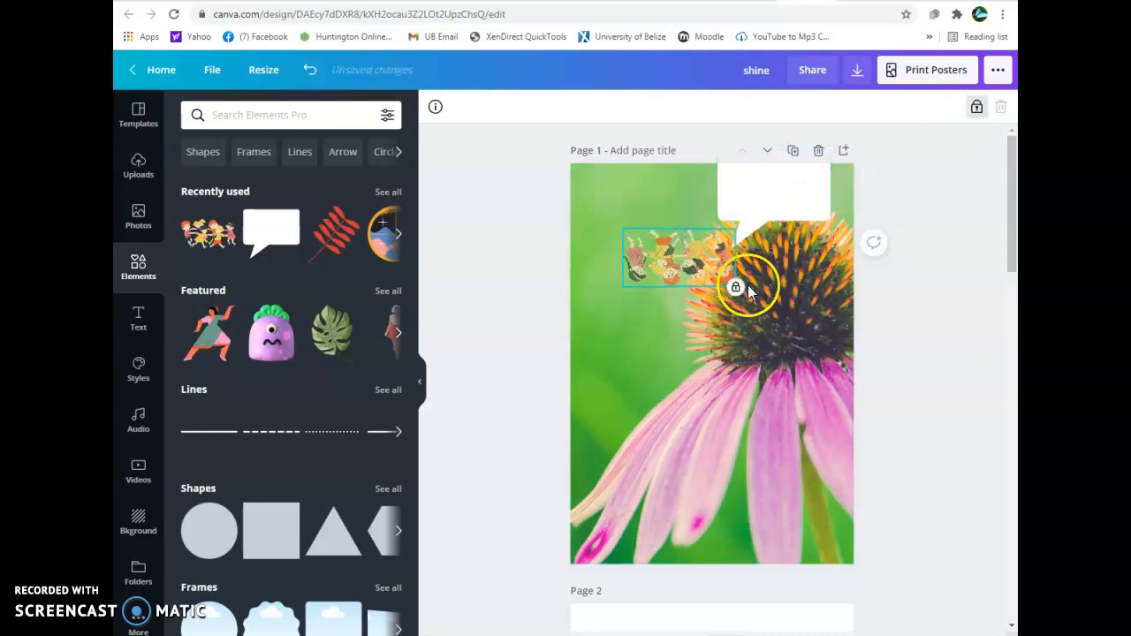
pyautogui.click(737, 292)
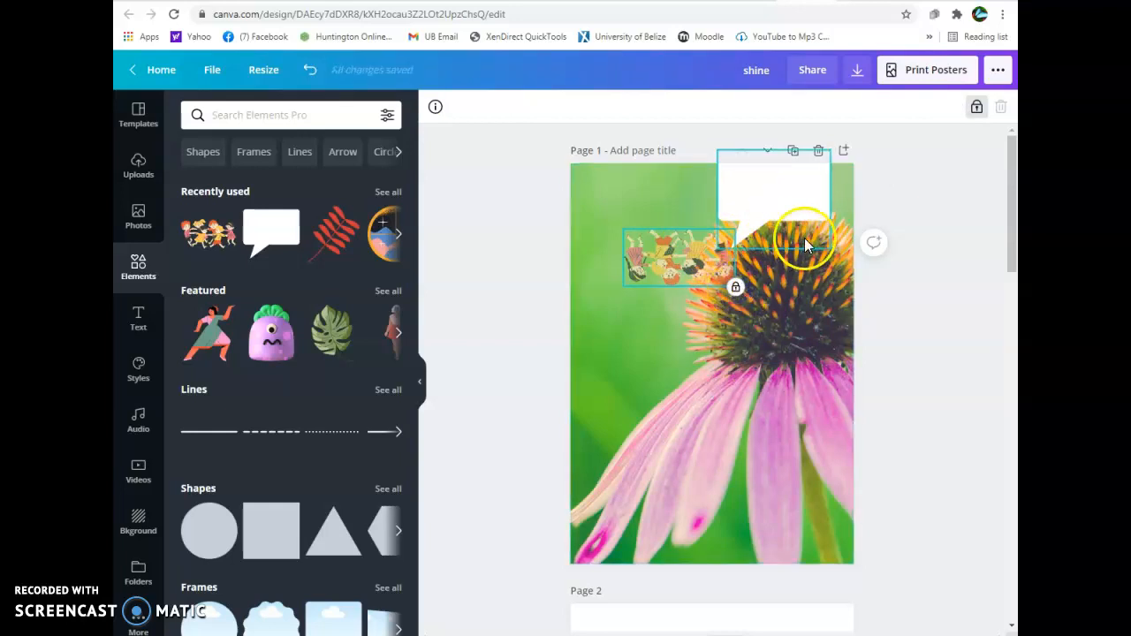
# Step: Move the speech bubble down over the flower head at page 1's right edge, and select the locked dancing children graphic
pyautogui.moveTo(778, 189); pyautogui.dragTo(812, 261)
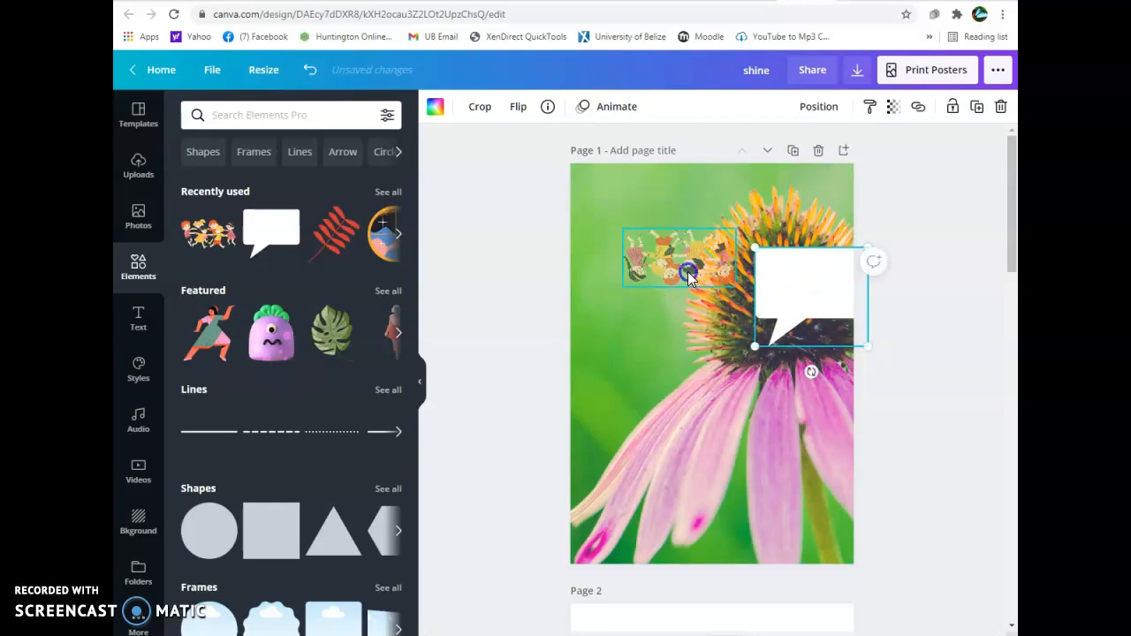
pyautogui.click(727, 288)
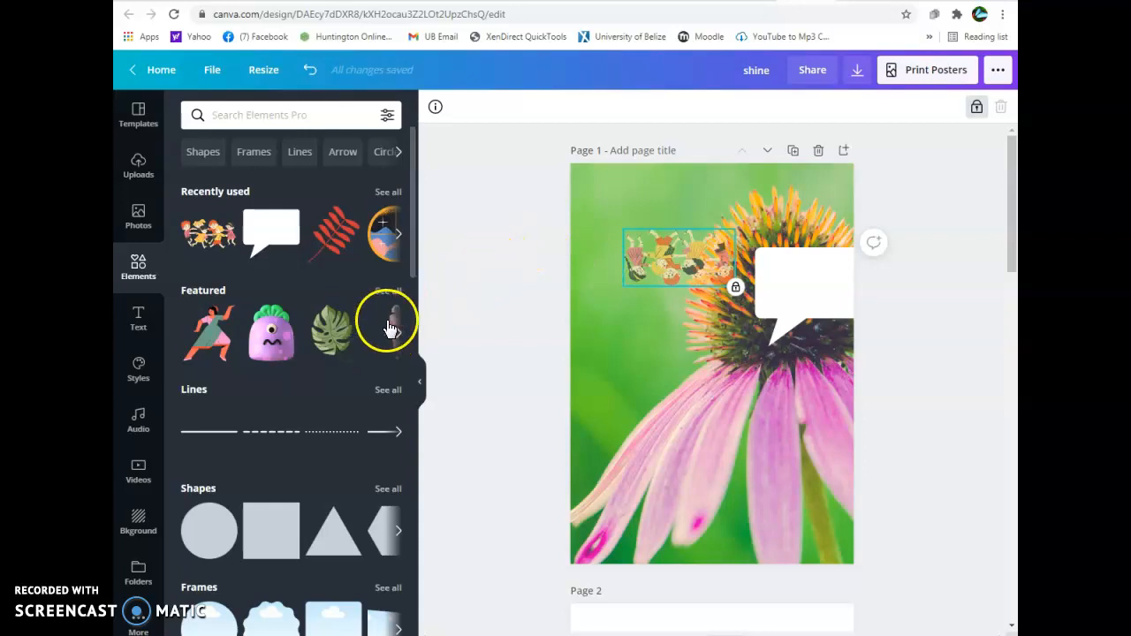
# Step: Add the purple one-eyed monster graphic from the featured elements to page 1 and set its transparency to 29
pyautogui.moveTo(268, 341); pyautogui.dragTo(631, 336)
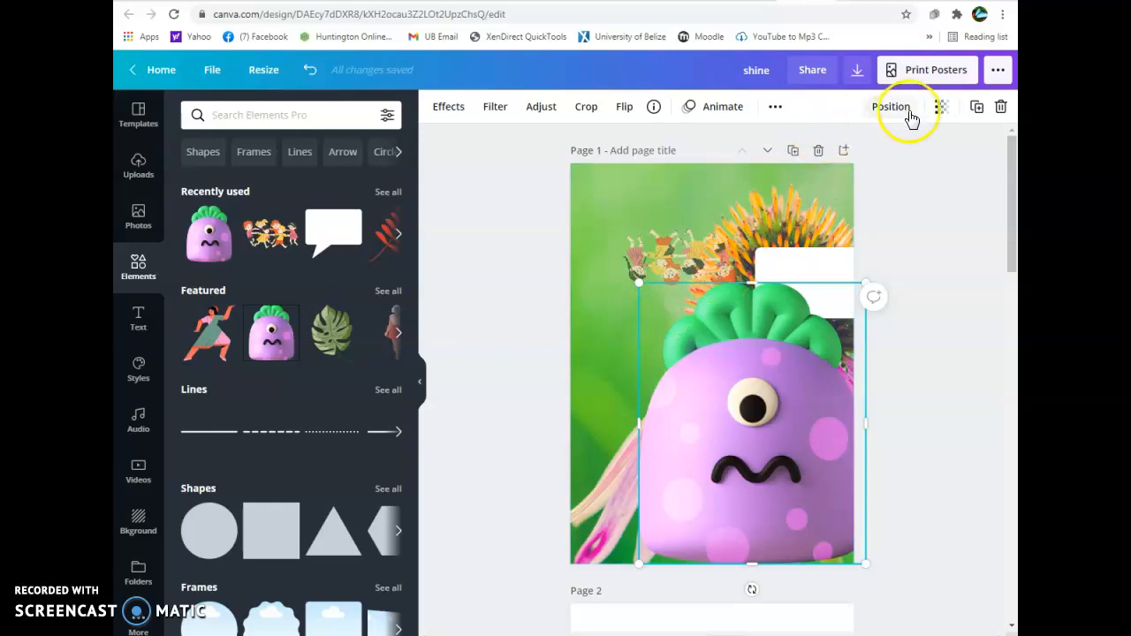
pyautogui.click(941, 106)
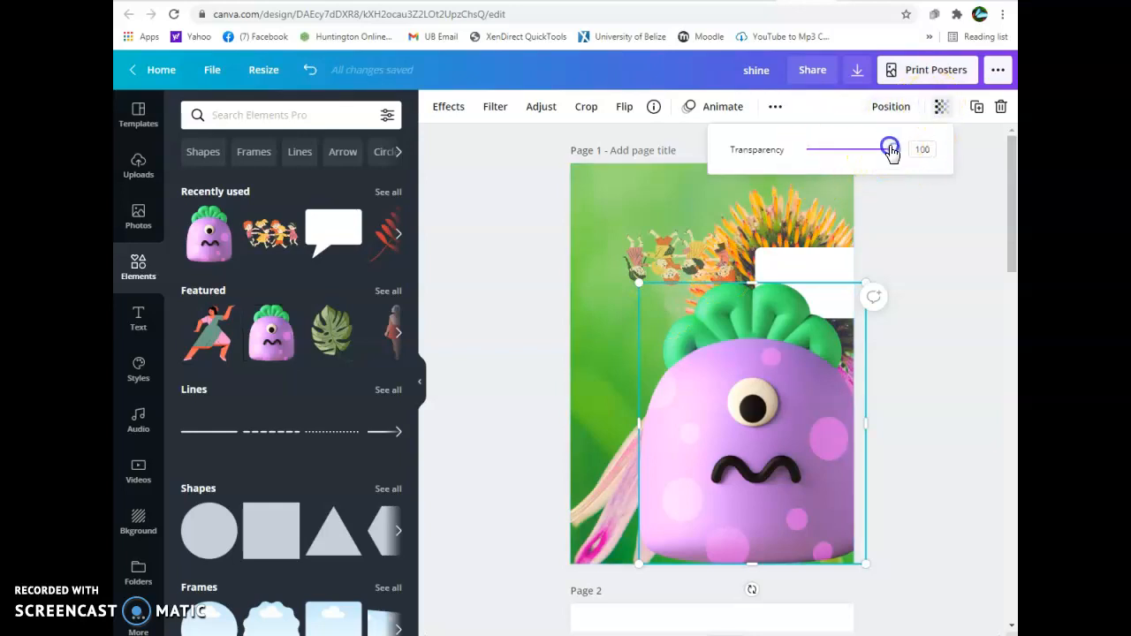
pyautogui.moveTo(891, 149); pyautogui.dragTo(832, 150)
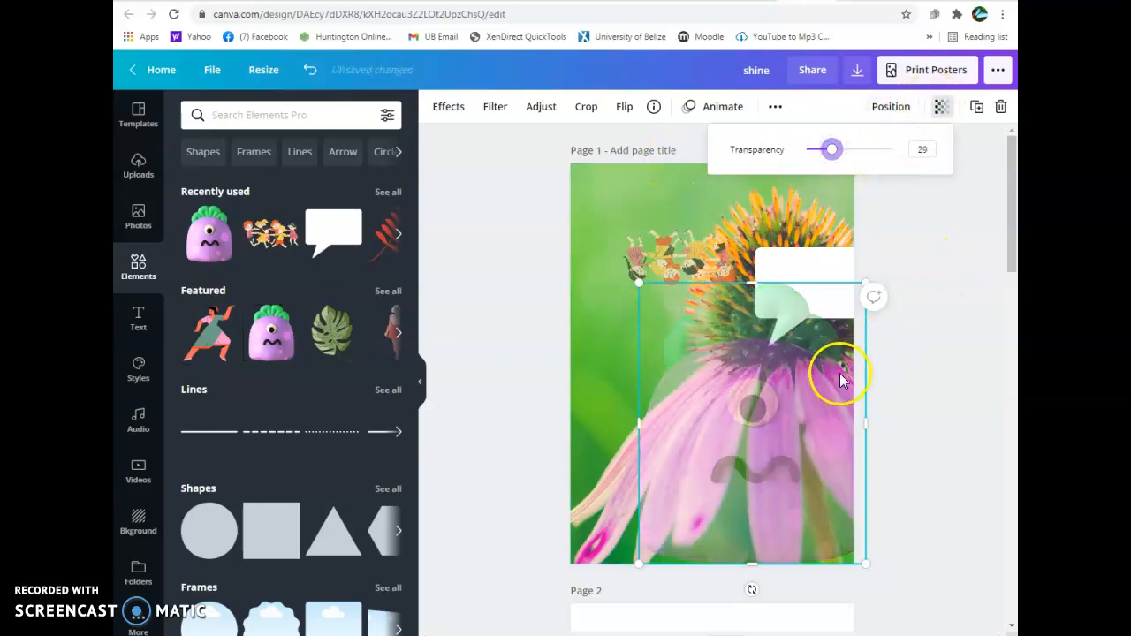
# Step: Duplicate the purple monster graphic, move one of the two up over the dancing children, and select the lower one
pyautogui.click(976, 107)
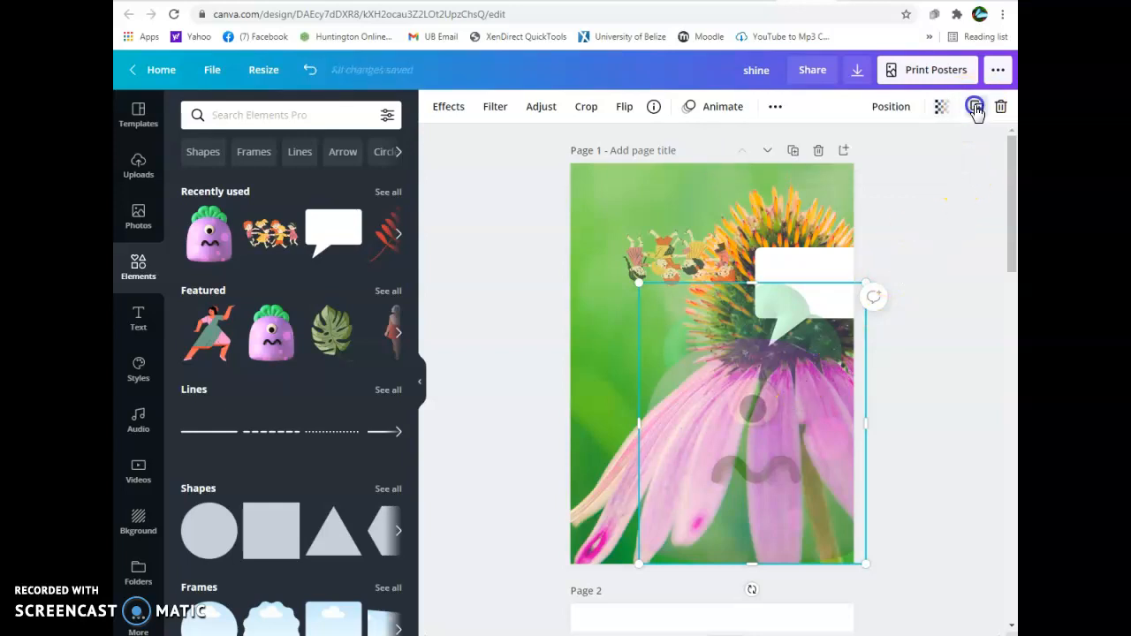
pyautogui.moveTo(766, 378); pyautogui.dragTo(696, 289)
pyautogui.click(828, 397)
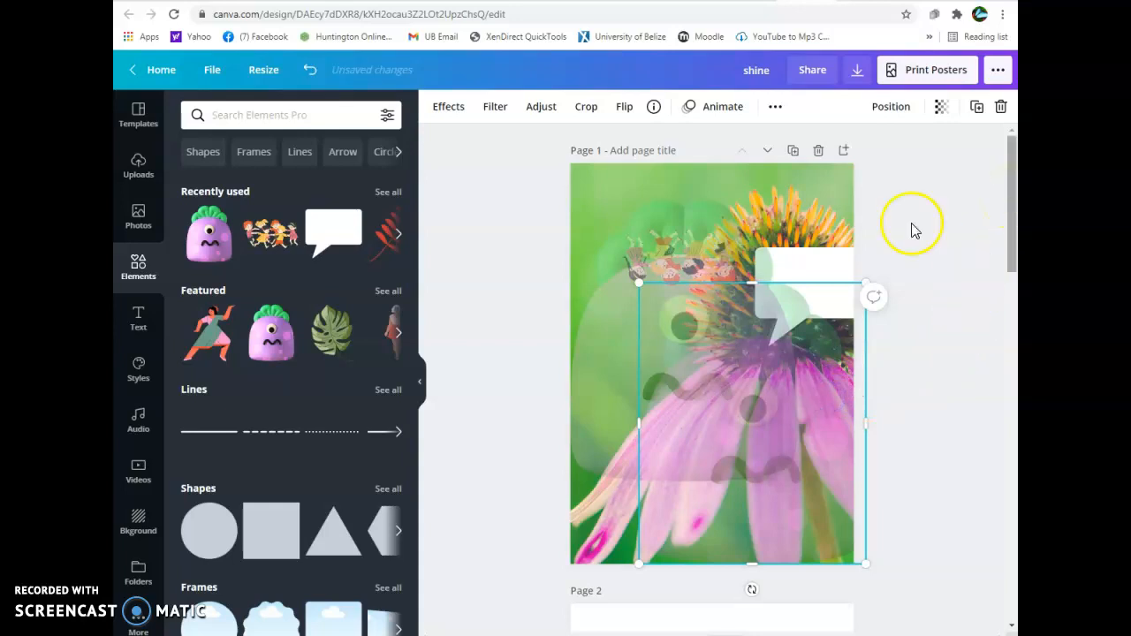
pyautogui.click(624, 108)
pyautogui.click(582, 110)
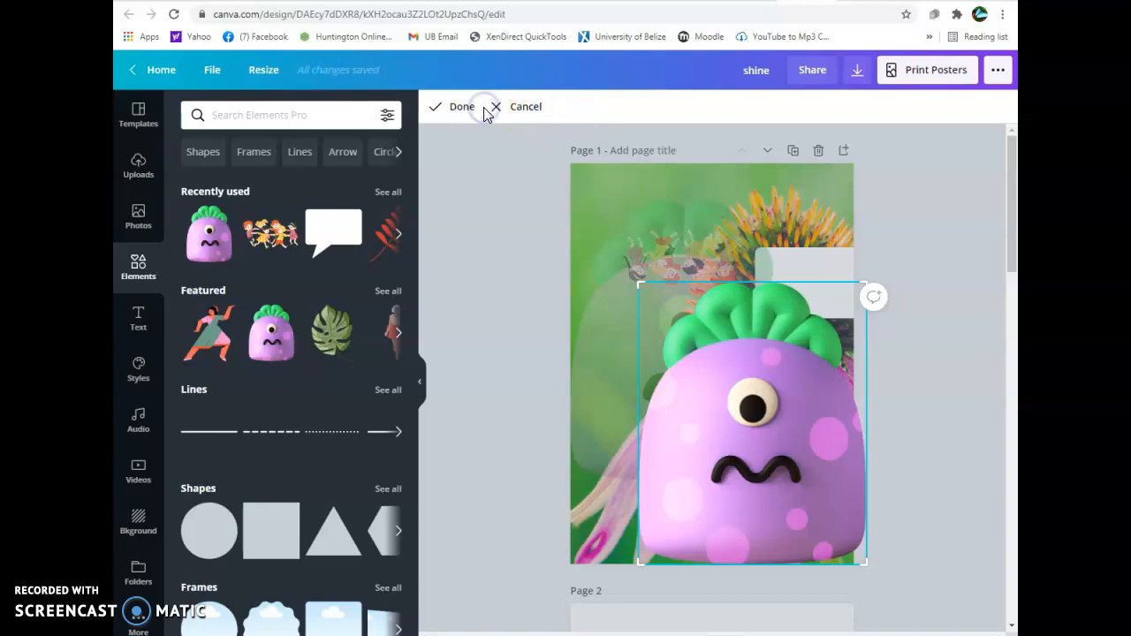
pyautogui.click(495, 110)
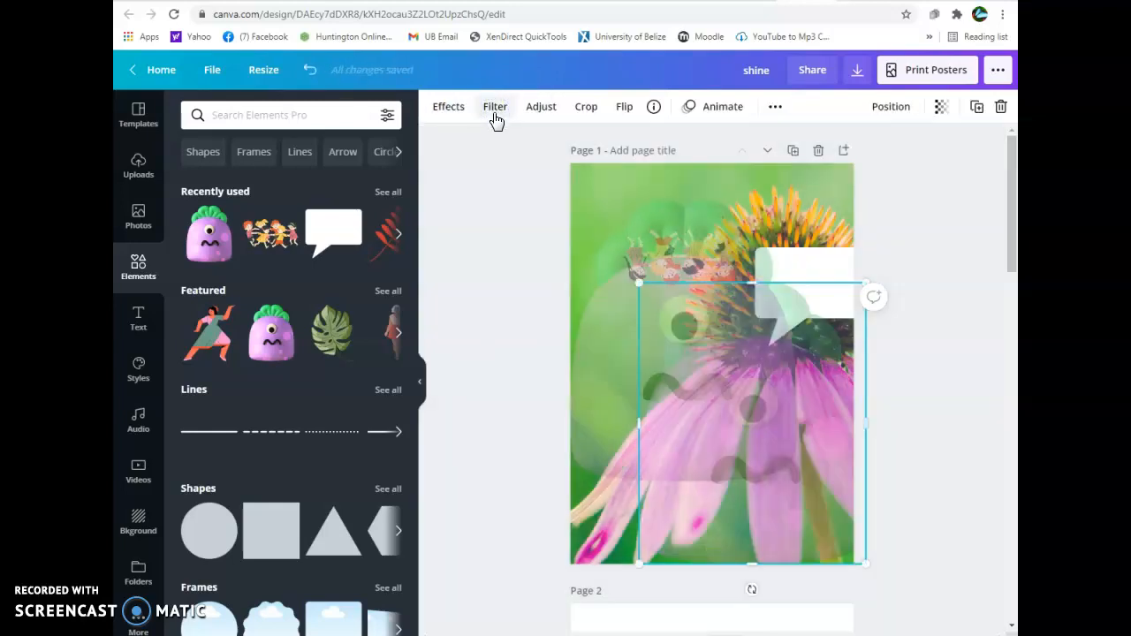
pyautogui.moveTo(1012, 145); pyautogui.dragTo(1011, 52)
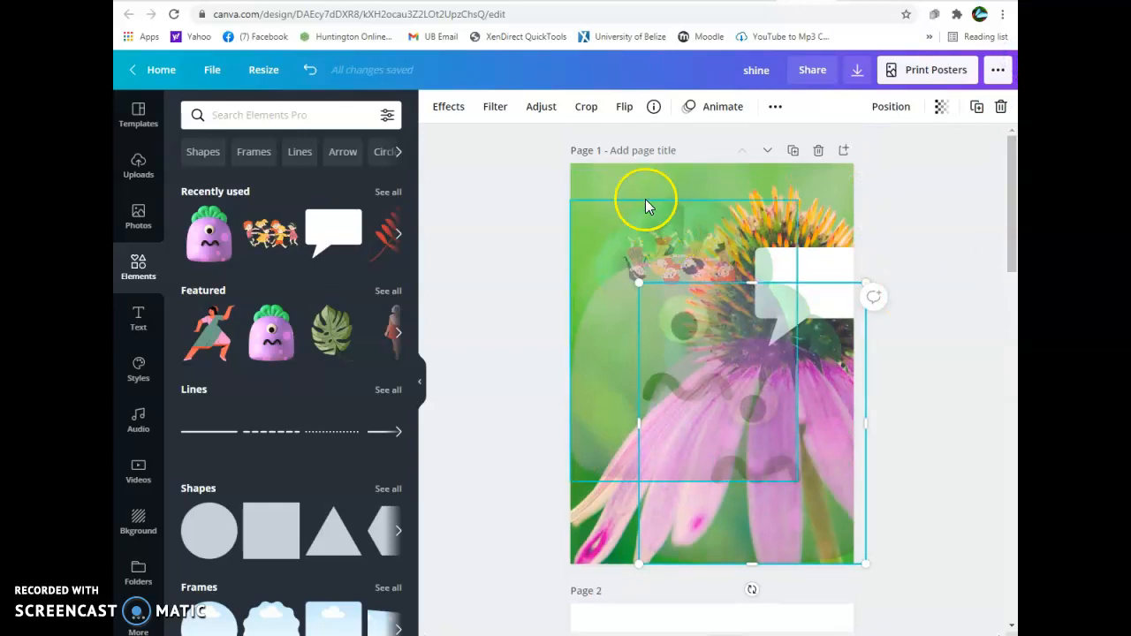
# Step: Open the design's sharing options and copy the link that lets others edit
pyautogui.click(794, 71)
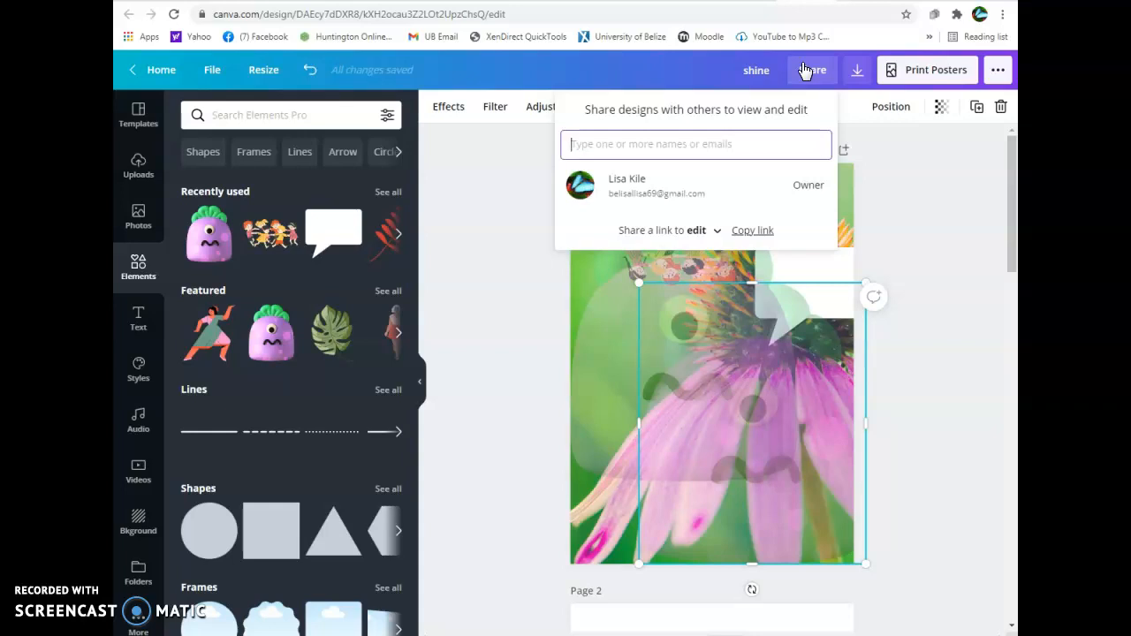
pyautogui.click(643, 151)
pyautogui.click(753, 232)
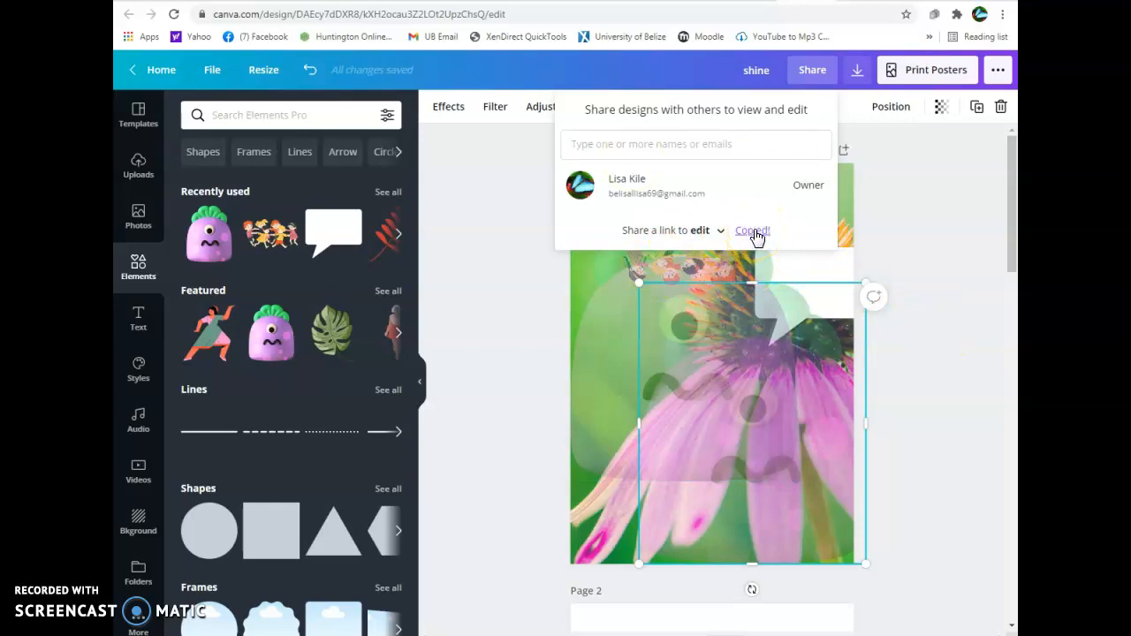